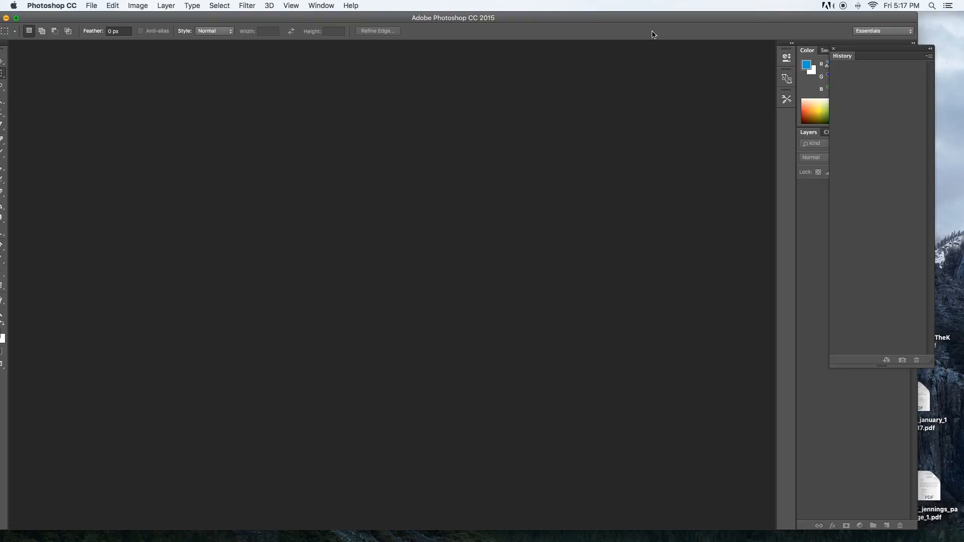
Scan both fishbowl drawings from the Canon scanner in color at 600 dpi into a new document, framing them in one scan area
left_click_drag(649, 19, 666, 19)
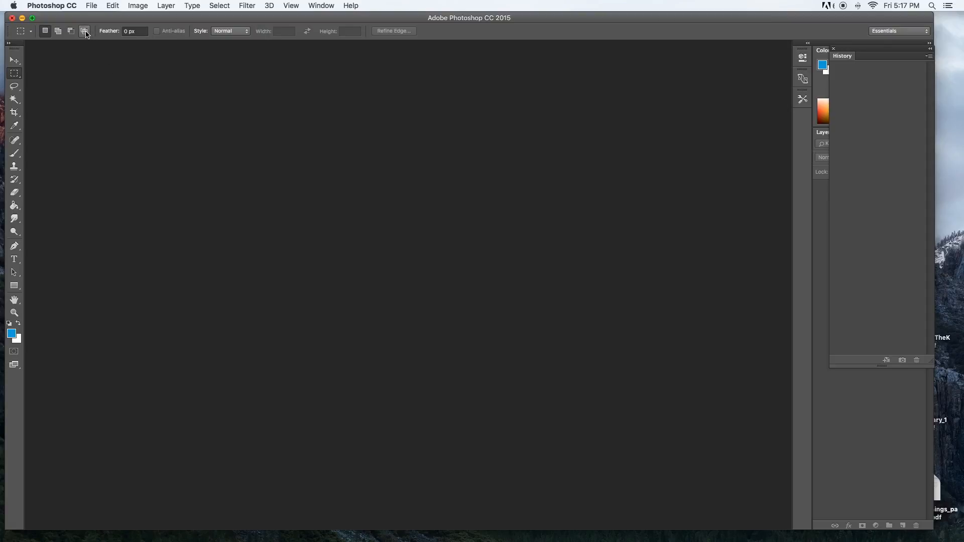
left_click(91, 6)
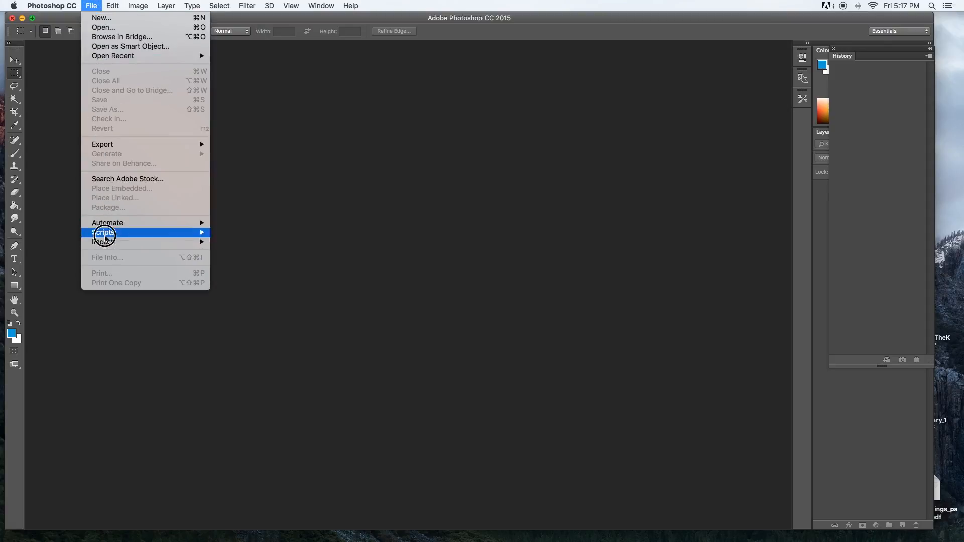
mouse_move(102, 242)
left_click(256, 261)
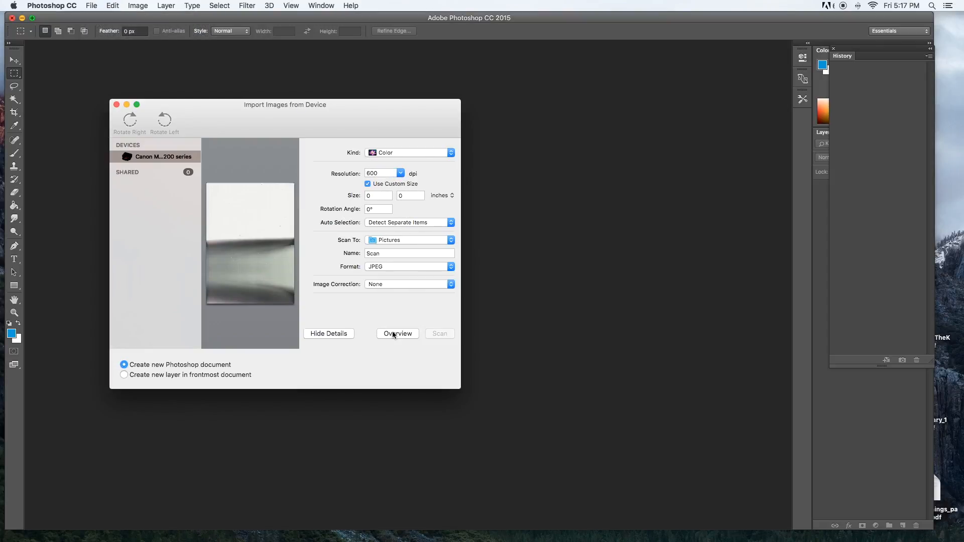
left_click(397, 334)
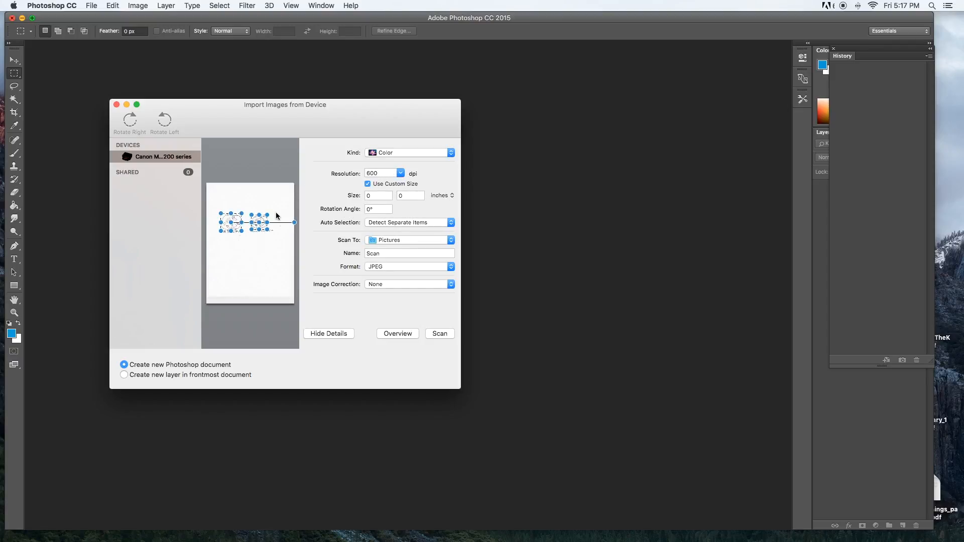
left_click_drag(220, 205, 282, 249)
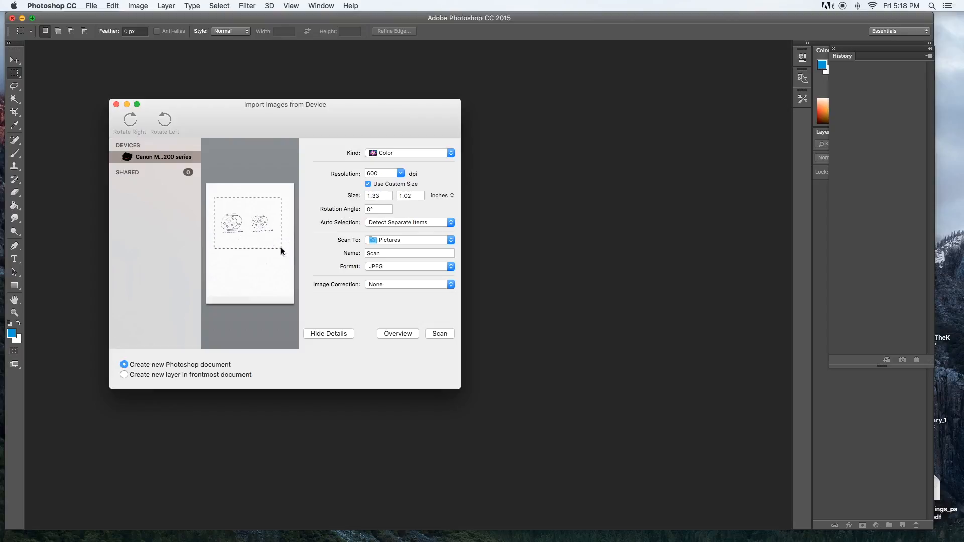
left_click(439, 334)
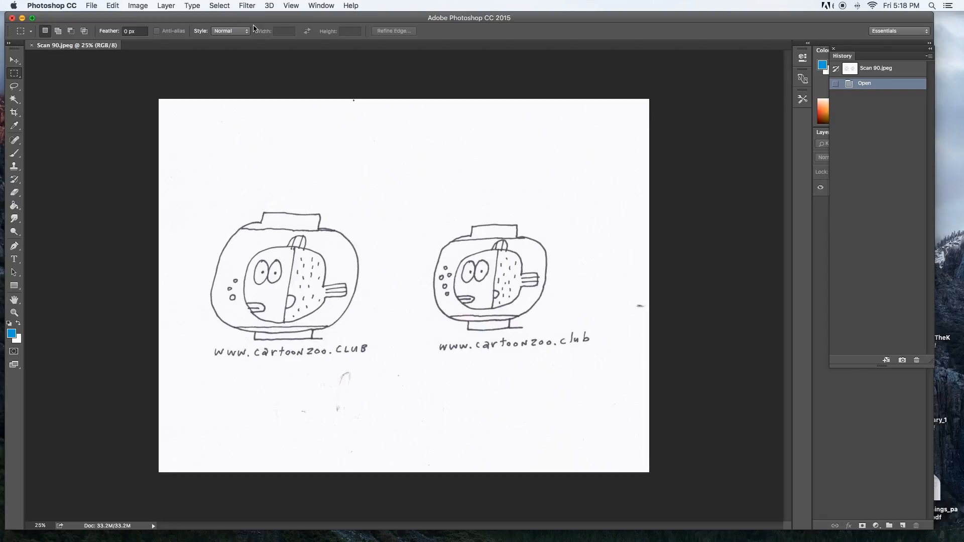
Sharpen the scan with Unsharp Mask at amount 32%, radius 1.0 pixels and threshold 0 levels
left_click(248, 6)
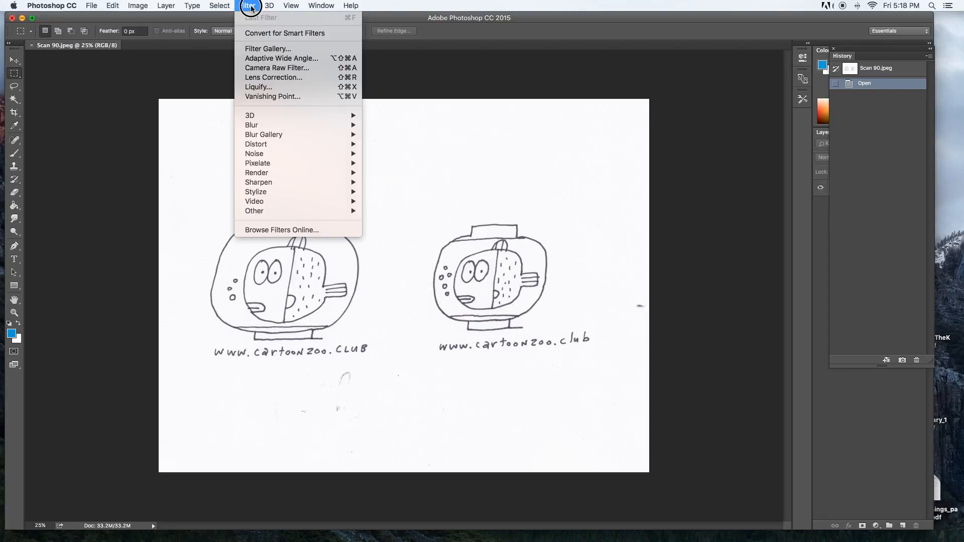
mouse_move(255, 183)
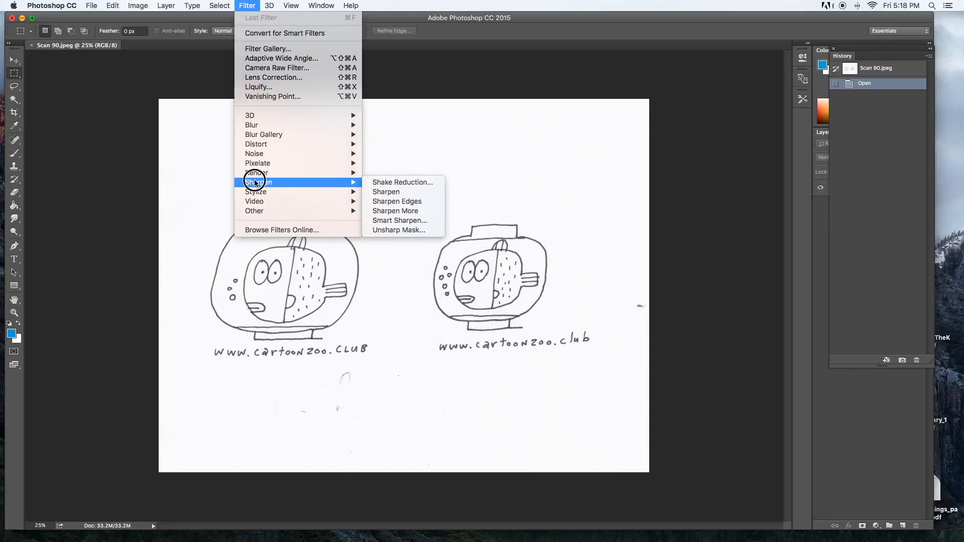
left_click(396, 230)
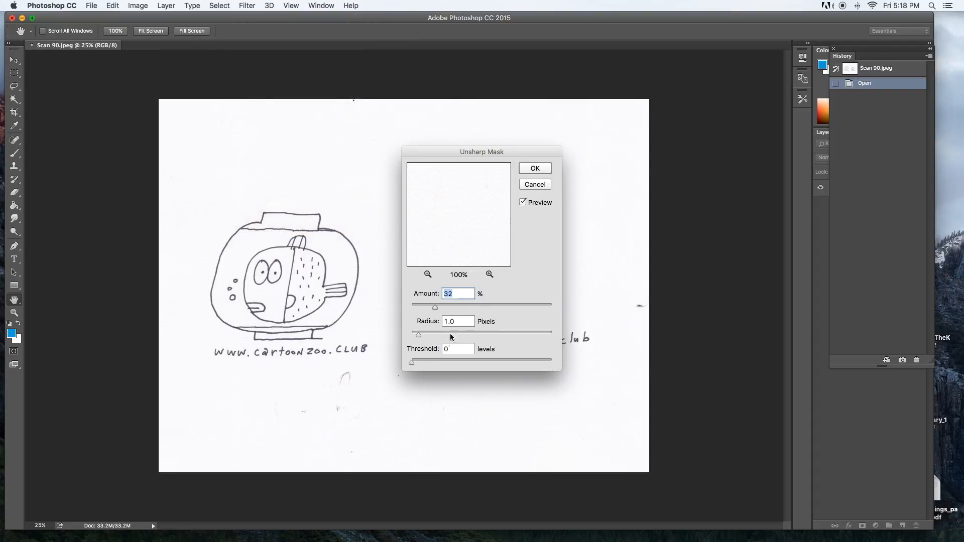
left_click(534, 170)
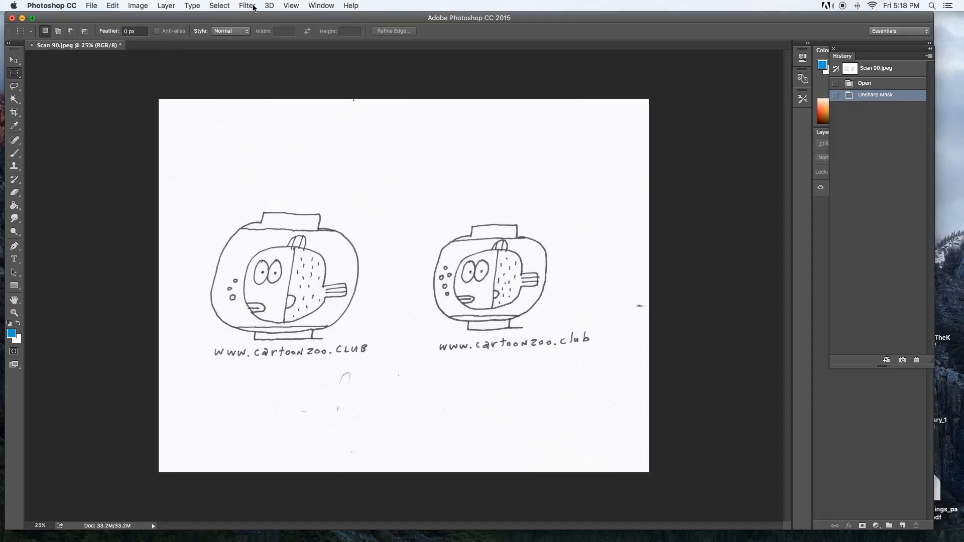
left_click(248, 5)
mouse_move(322, 183)
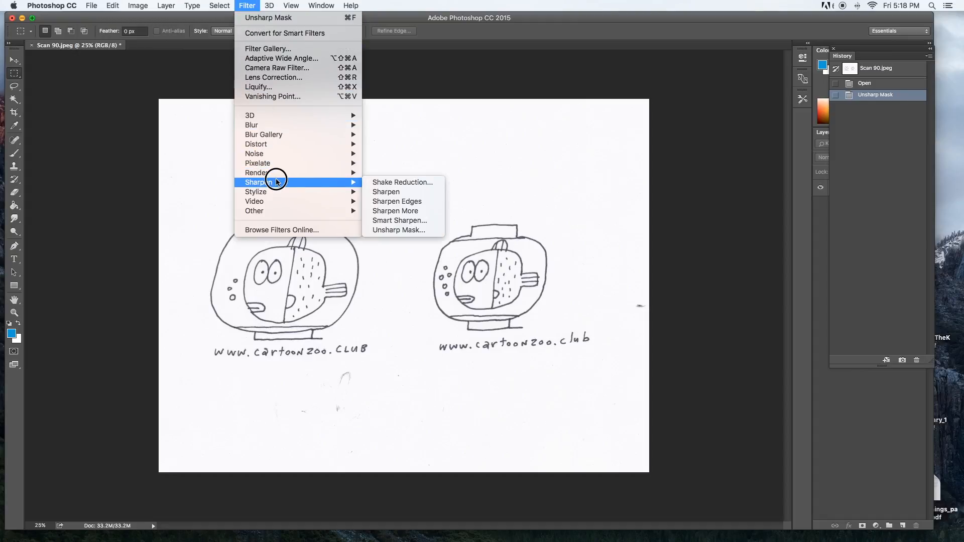
left_click(434, 231)
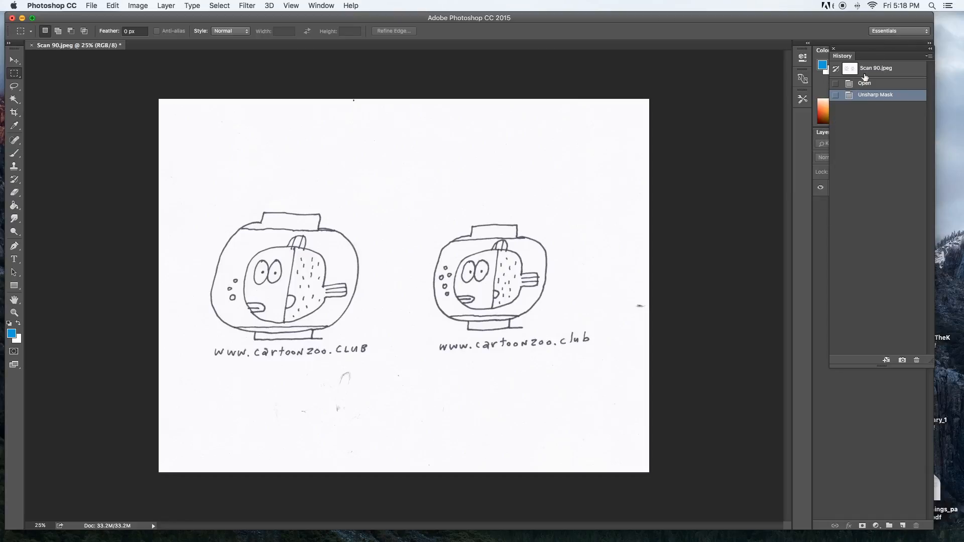
Duplicate the Background layer and add a new empty layer directly above the original Background
left_click_drag(843, 58, 710, 63)
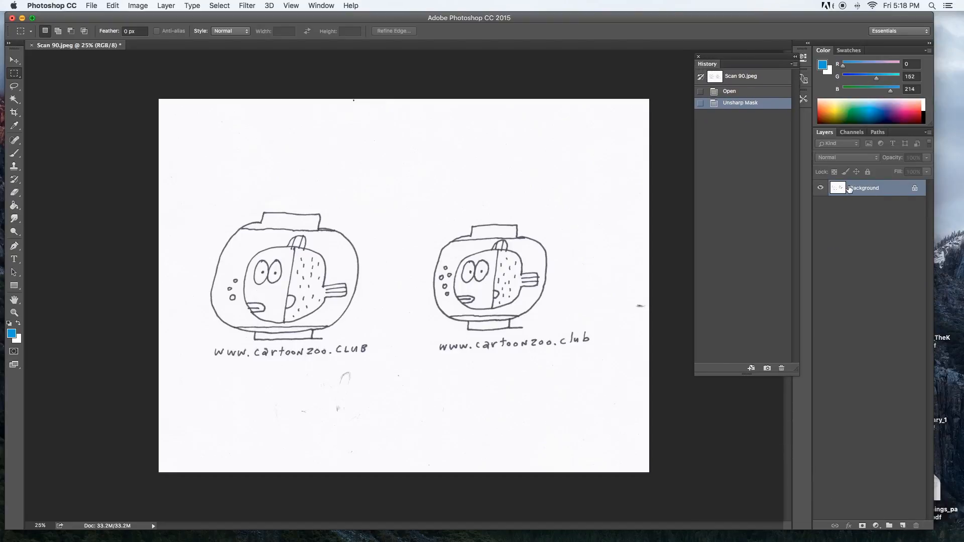
left_click_drag(883, 193, 902, 525)
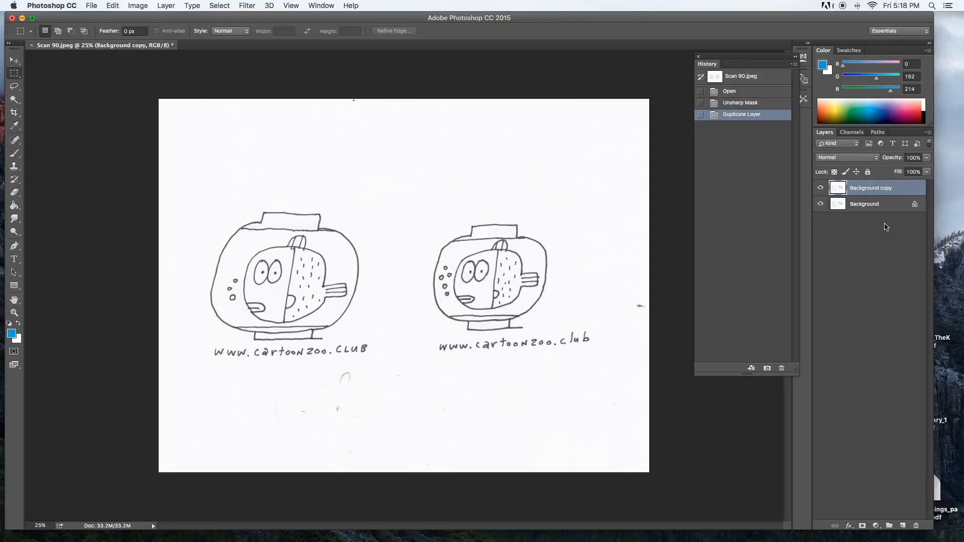
left_click(877, 205)
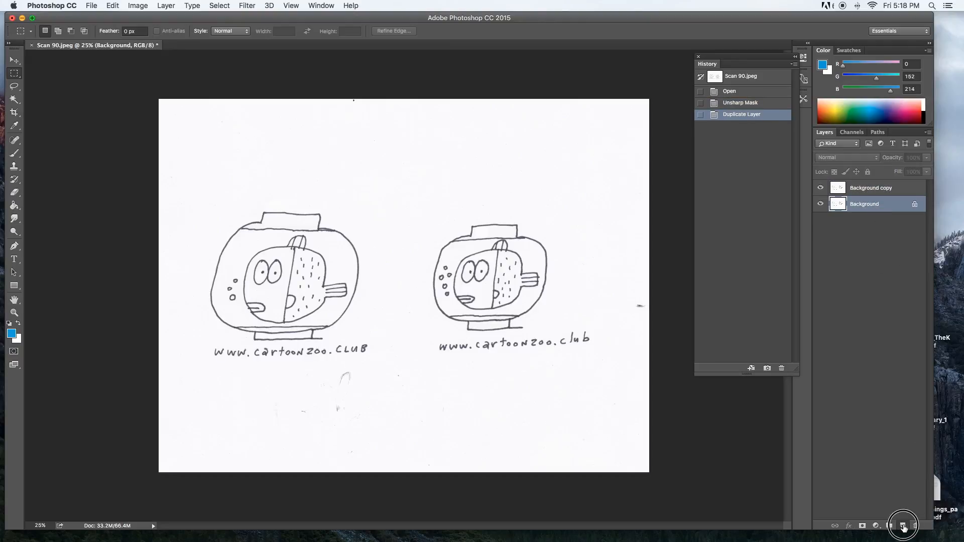
left_click(903, 525)
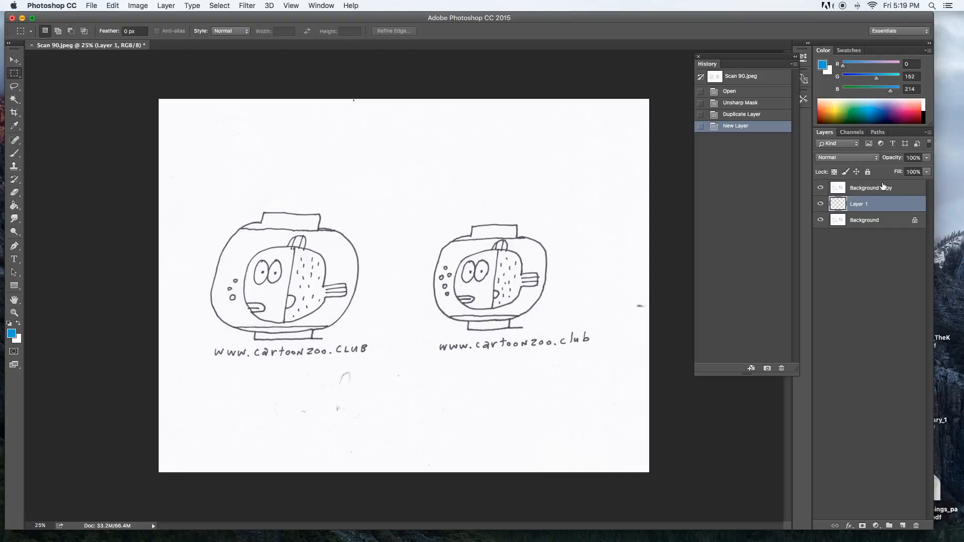
Set the foreground color to white (RGB 255, 255, 255) and fill the new empty layer with it at 100% opacity
mouse_move(891, 91)
left_mouse_down()
mouse_move(902, 91)
mouse_move(903, 78)
left_mouse_up()
left_click_drag(844, 66, 903, 67)
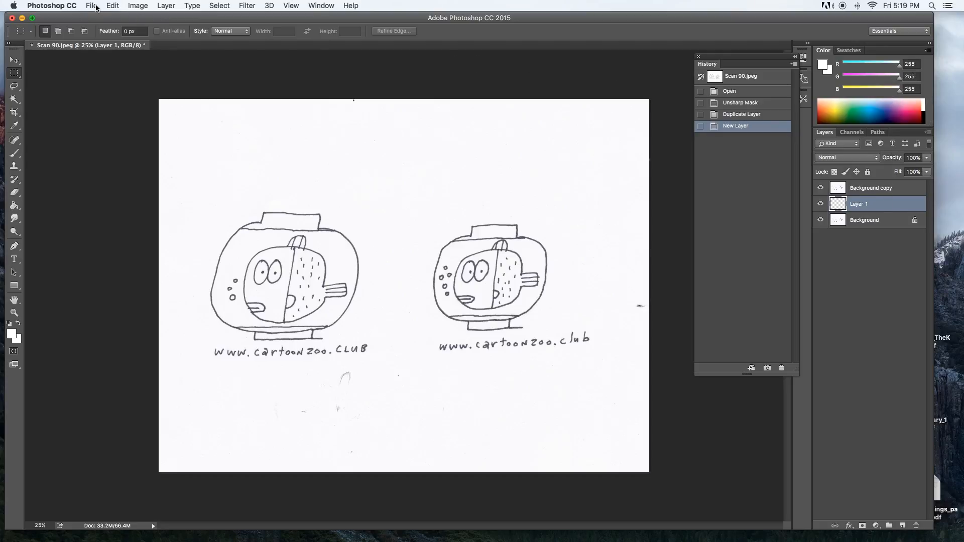
left_click(95, 6)
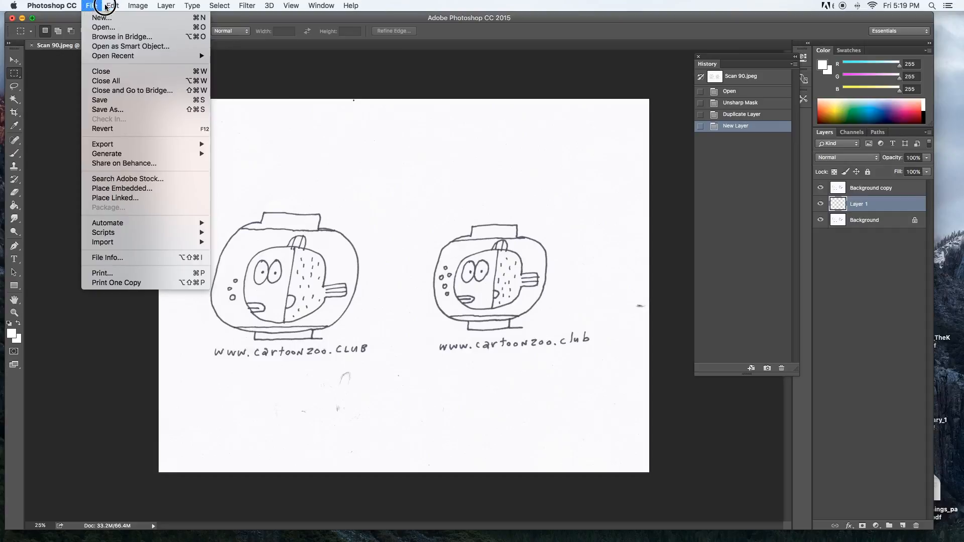
mouse_move(125, 6)
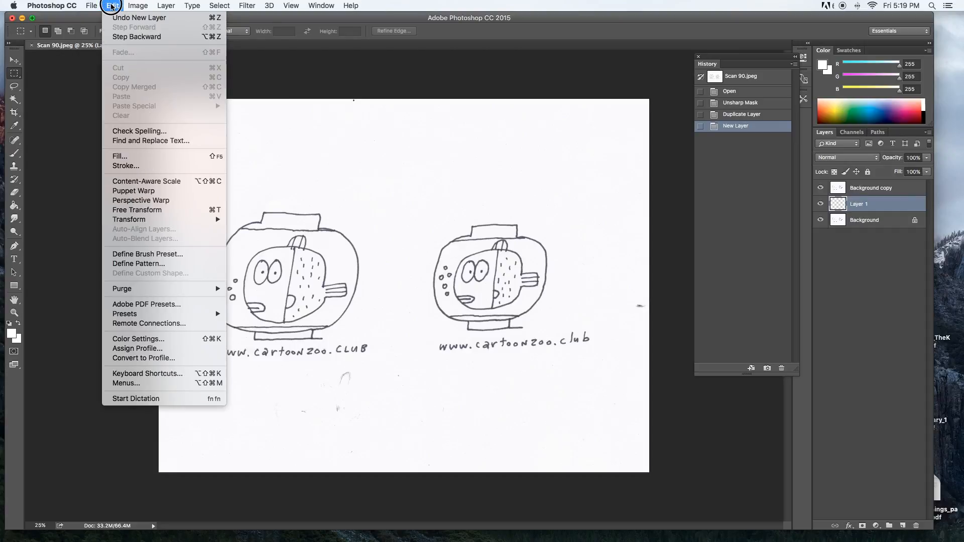
left_click(122, 157)
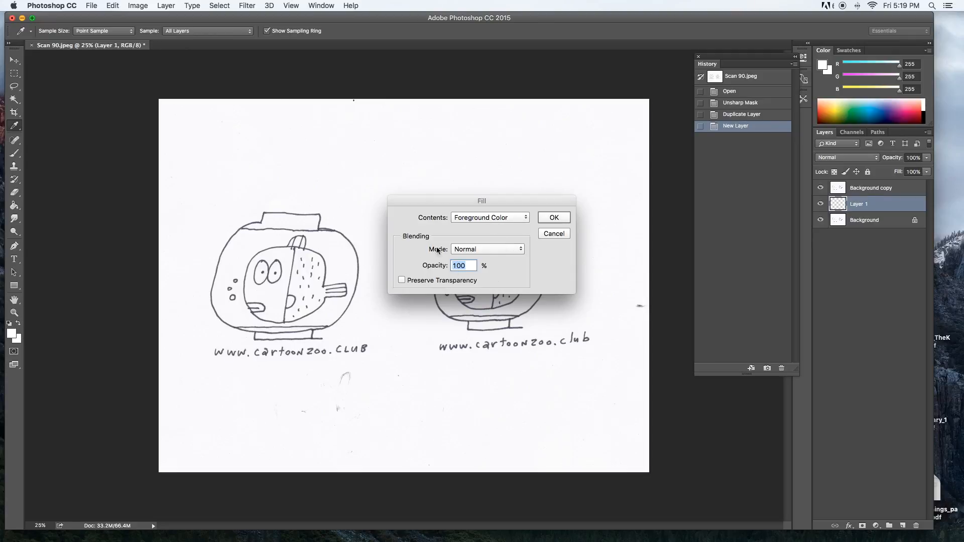
left_click(555, 218)
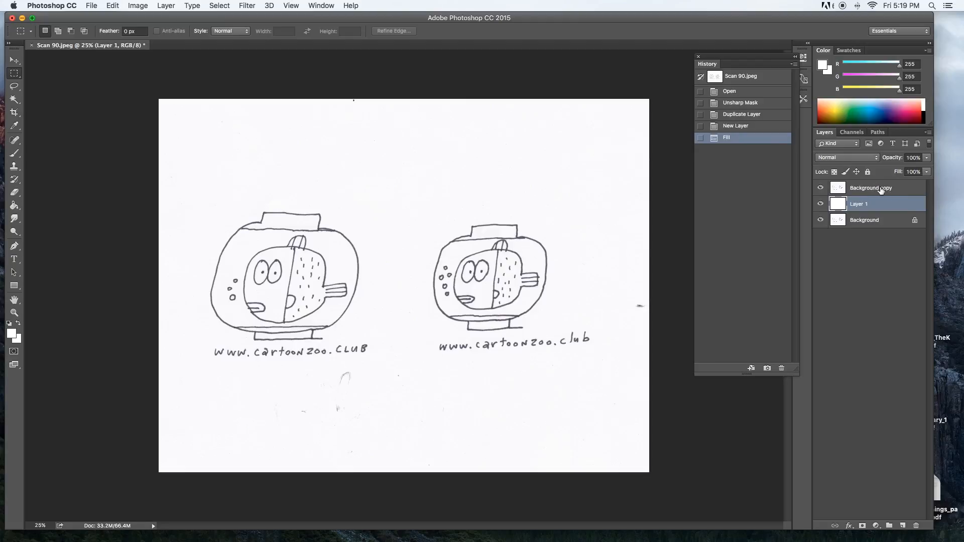
Delete the white paper from the Background copy layer using a Color Range selection with fuzziness 40, and deselect
left_click(898, 190)
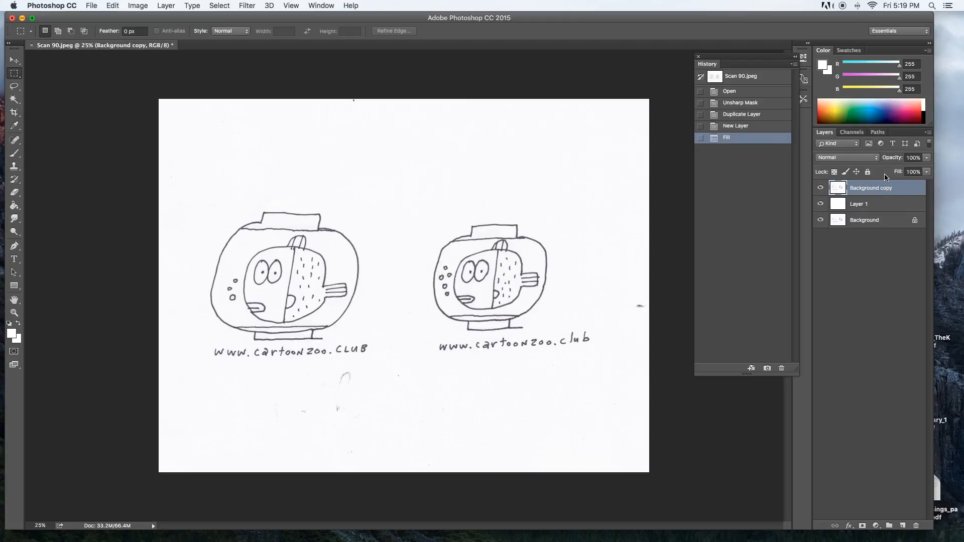
left_click(224, 9)
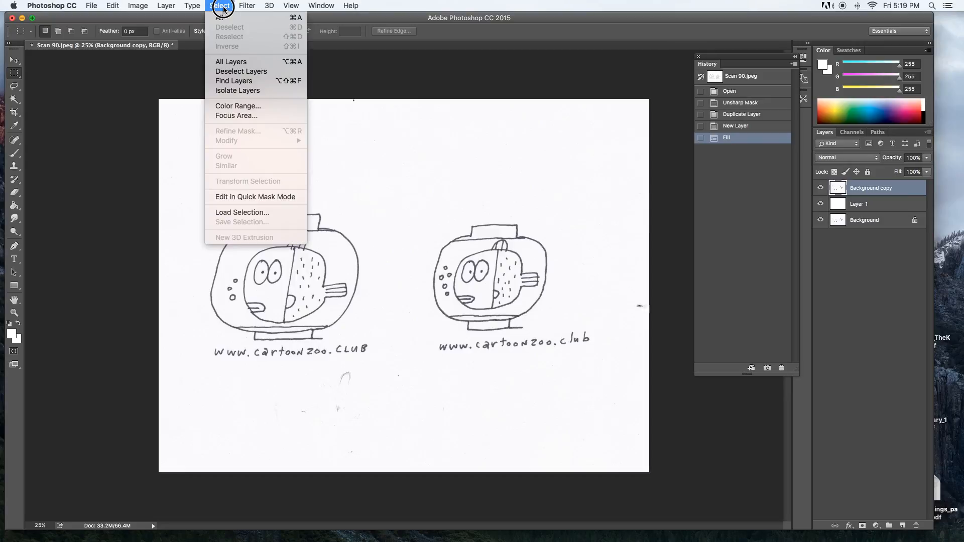
left_click(227, 106)
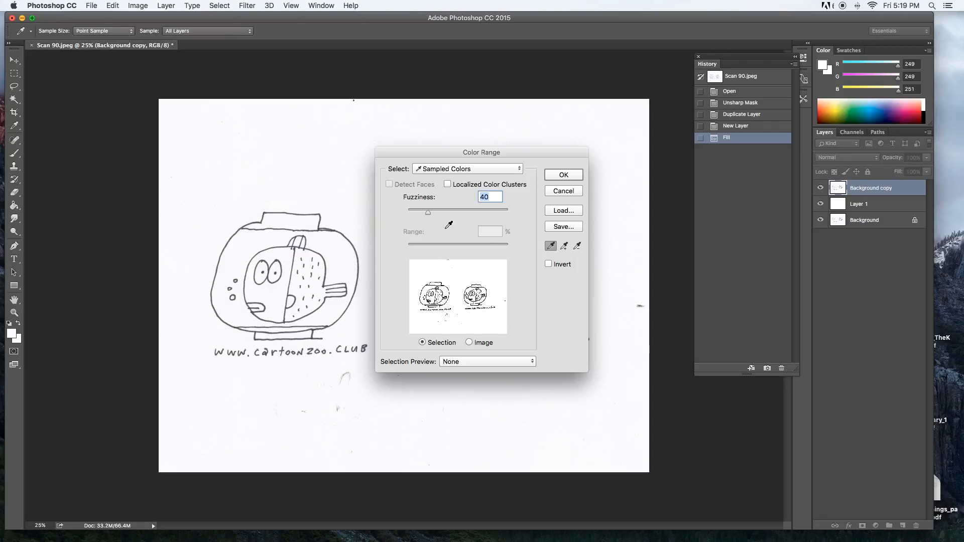
left_click(564, 174)
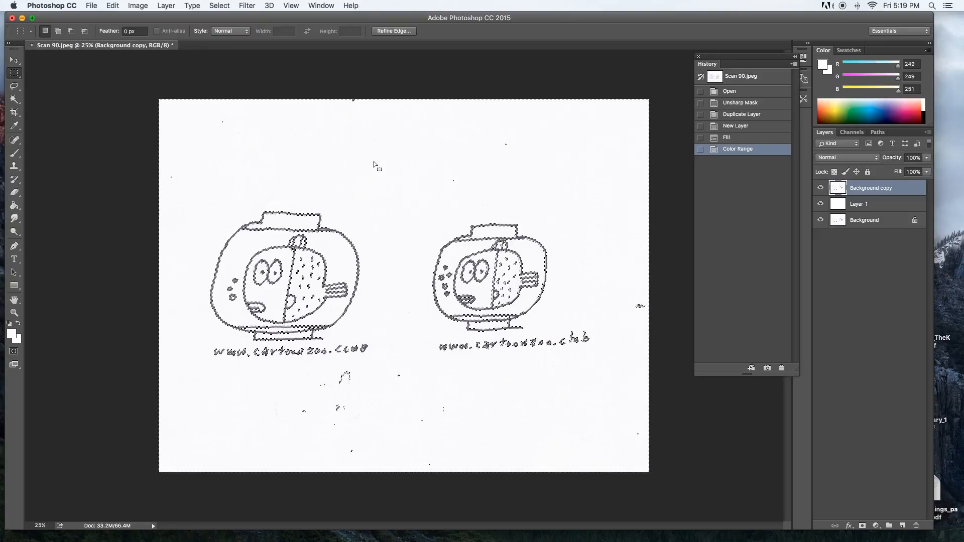
key("Delete")
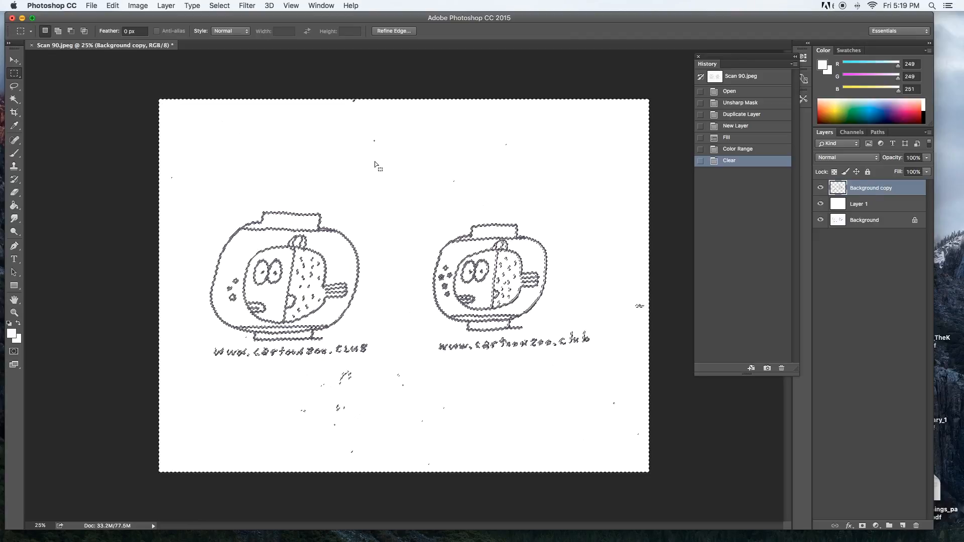
key("super+d")
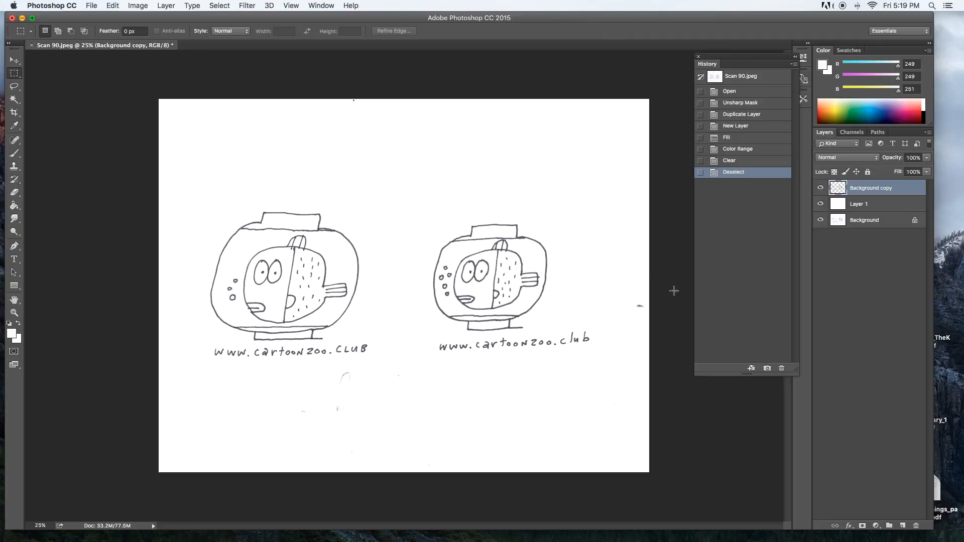
Hide Layer 1 and Background to inspect the isolated line art on transparency, and show both layers again
left_click(820, 204)
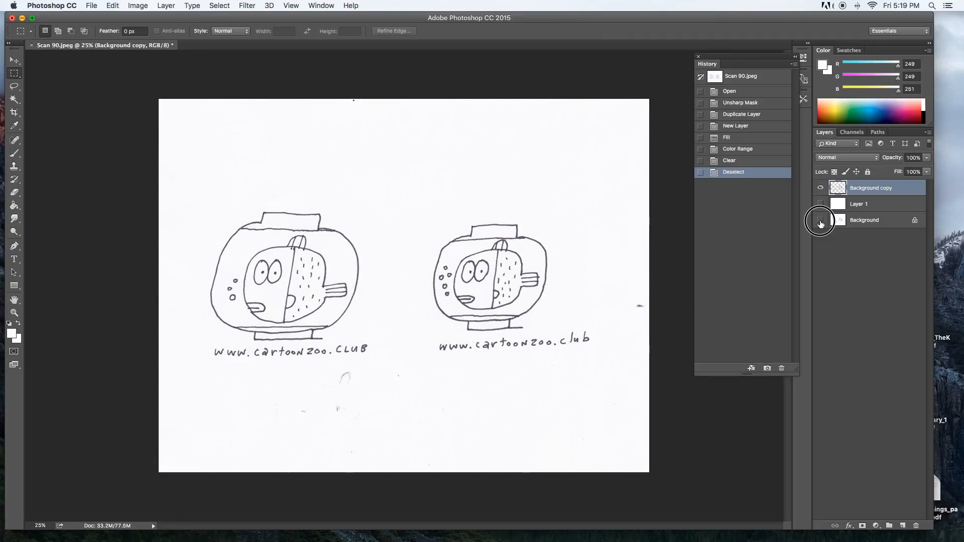
left_click(821, 220)
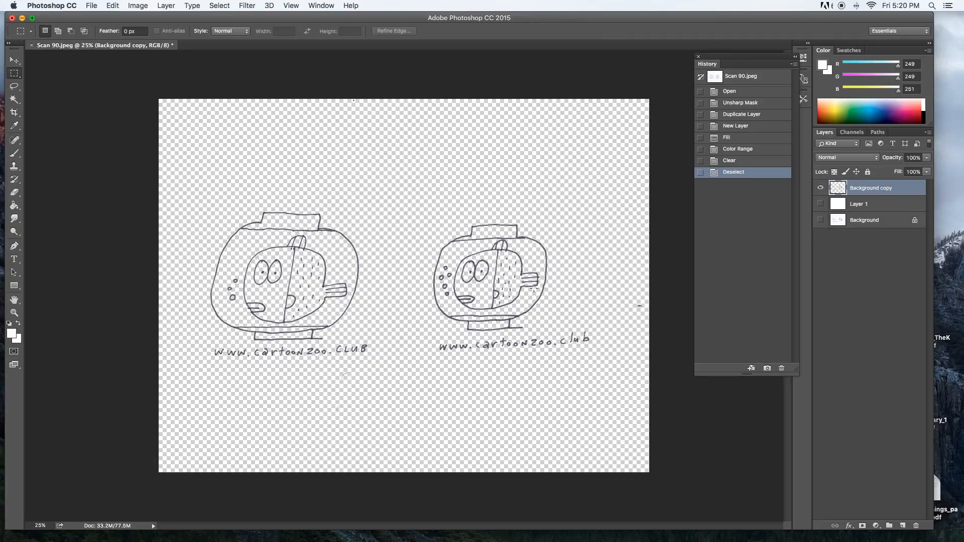
left_click(821, 204)
left_click(820, 220)
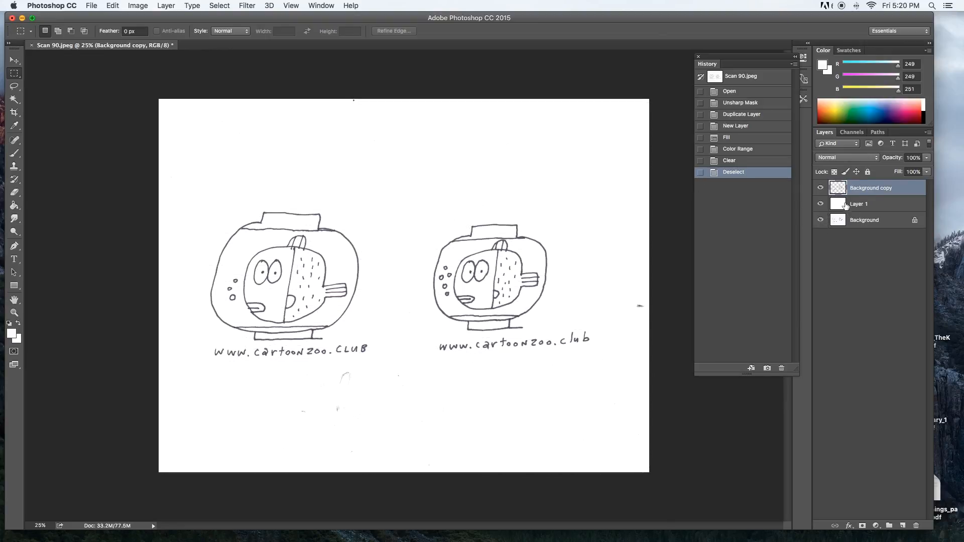
Set the Background copy layer's blending mode to Multiply and duplicate that layer
left_click(876, 161)
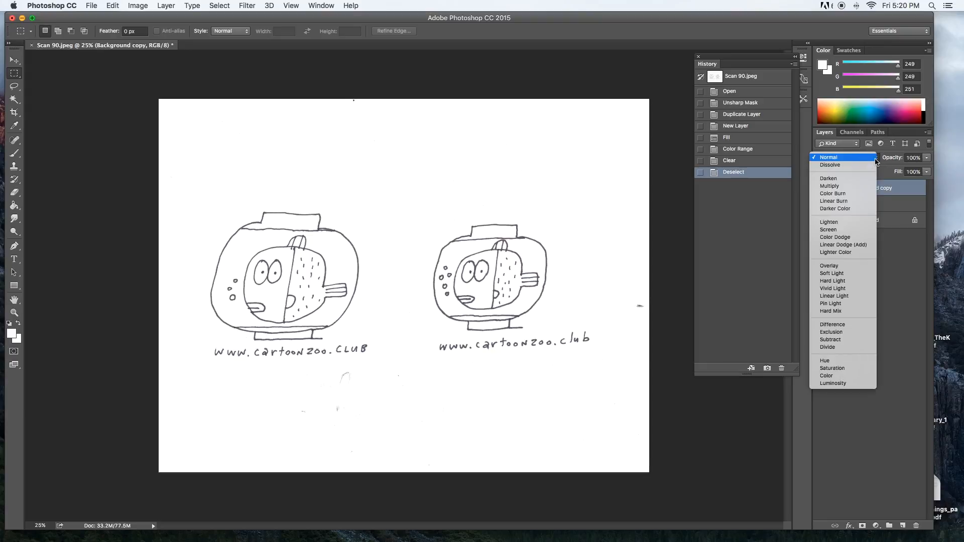
left_click(868, 190)
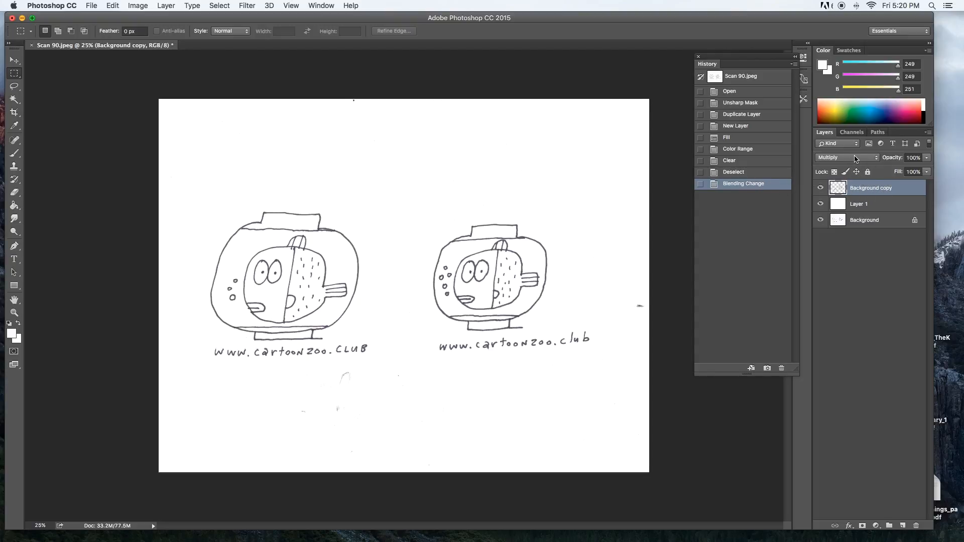
left_click(821, 188)
left_click(821, 188)
left_click_drag(881, 191, 903, 526)
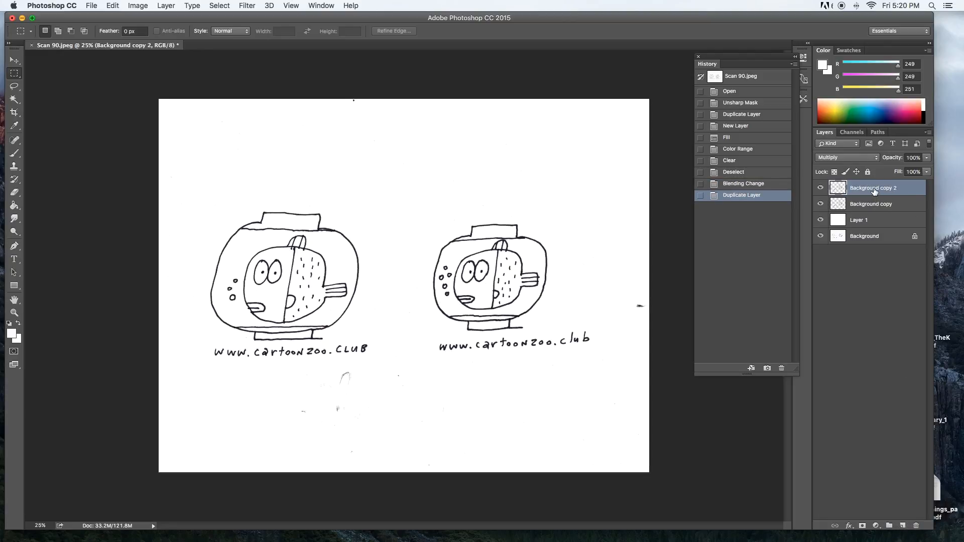
Toggle the duplicated line art layer's visibility repeatedly to compare the line darkness, leaving the layer visible
left_click(821, 189)
left_click(822, 190)
left_click(821, 190)
left_click(821, 189)
left_click(821, 189)
left_click(821, 189)
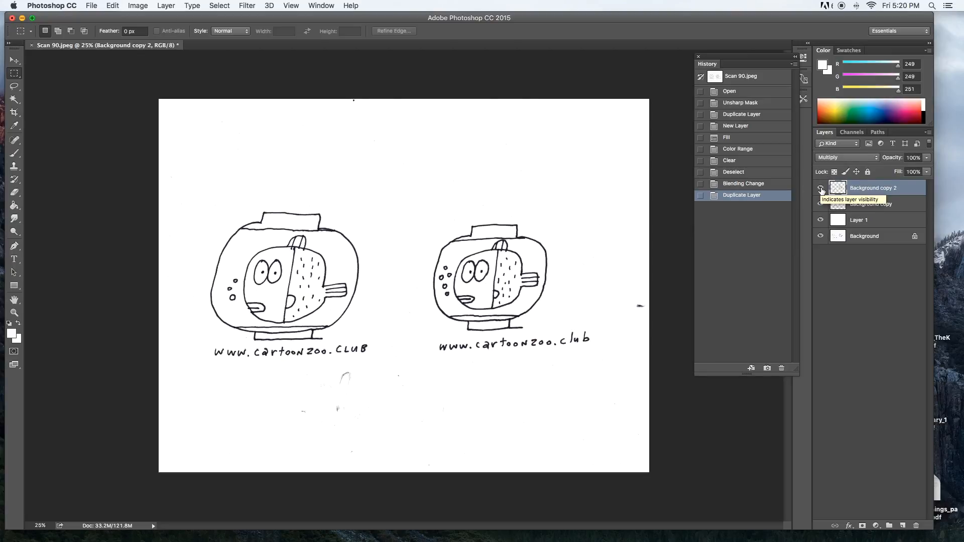
left_click(821, 190)
left_click(821, 189)
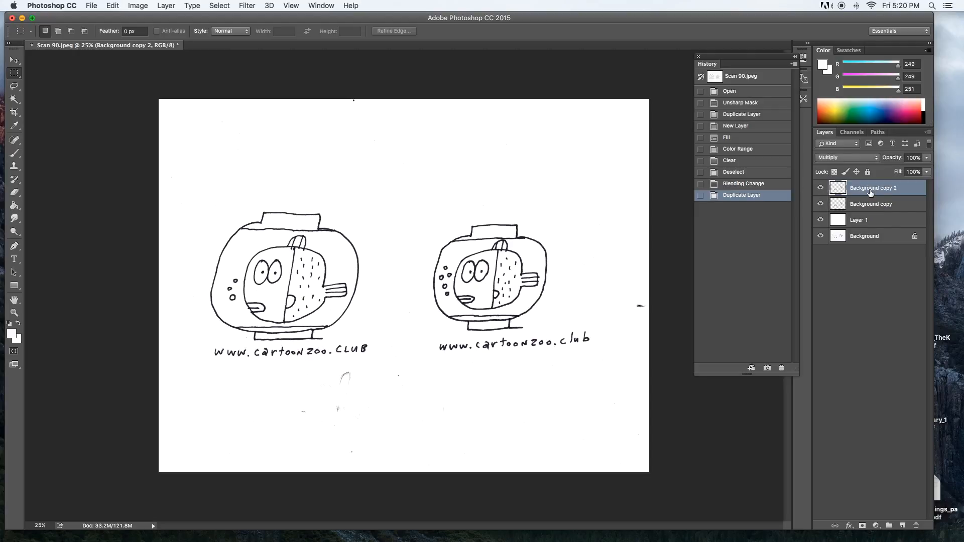
Duplicate the Background copy 2 layer and hide every layer except the original Background copy
left_click_drag(877, 193, 903, 526)
left_click(821, 189)
left_click(821, 204)
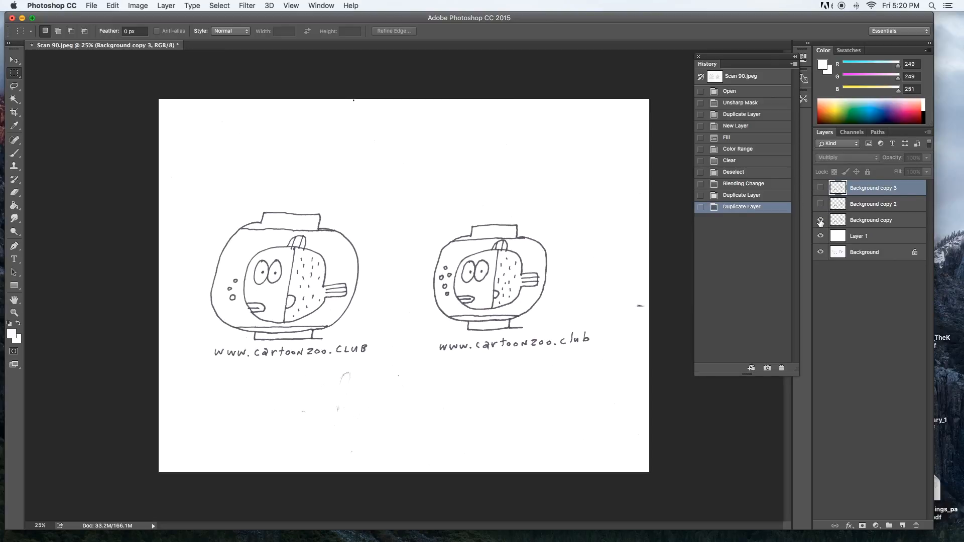
left_click(820, 220)
left_click(821, 222)
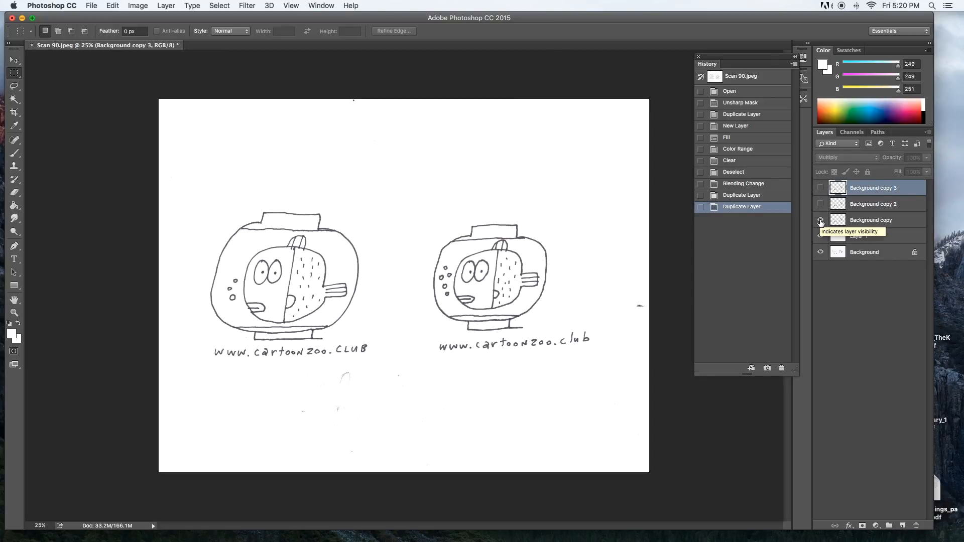
left_click(821, 236)
left_click(823, 249)
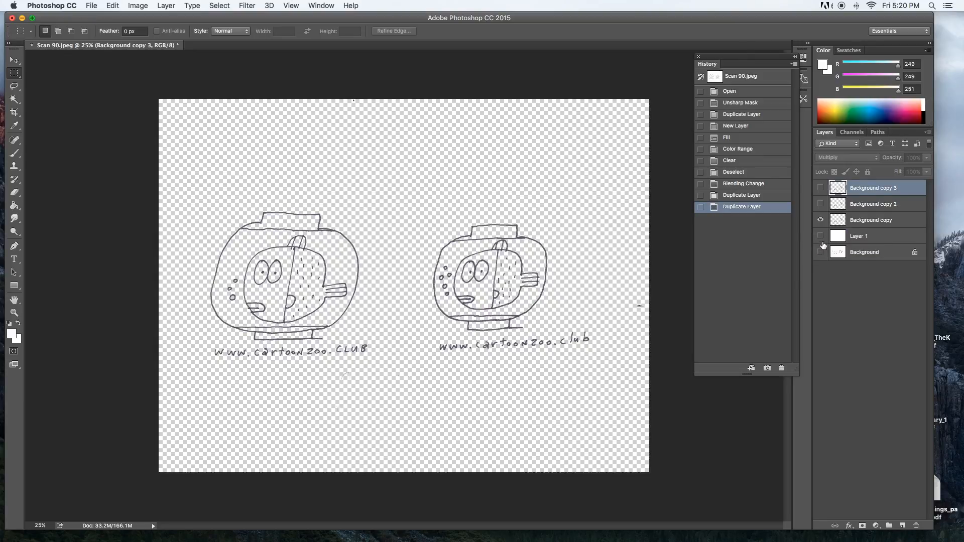
Toggle the two duplicate line art layers over transparency to compare line darkness, leaving both and the white Layer 1 visible
left_click(820, 205)
left_click(820, 189)
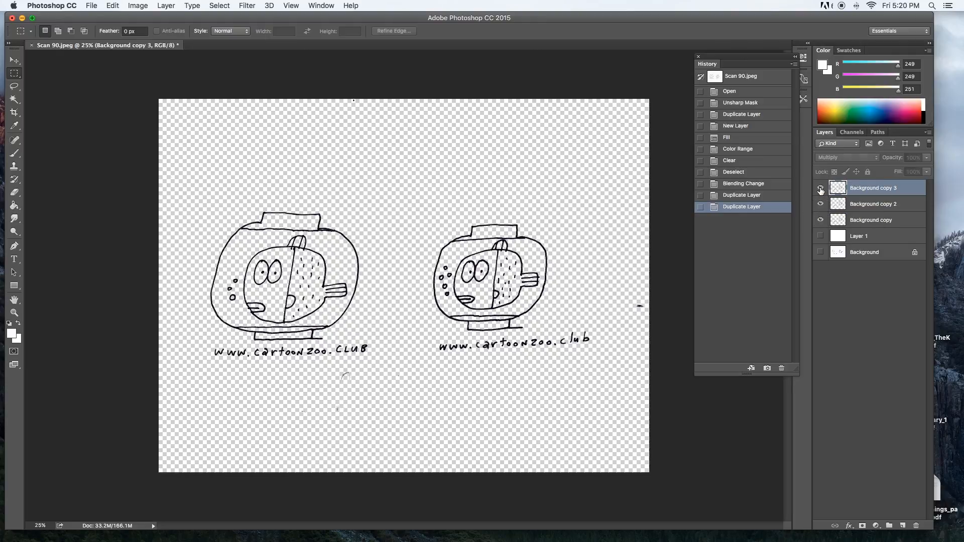
left_click(821, 189)
left_click(821, 204)
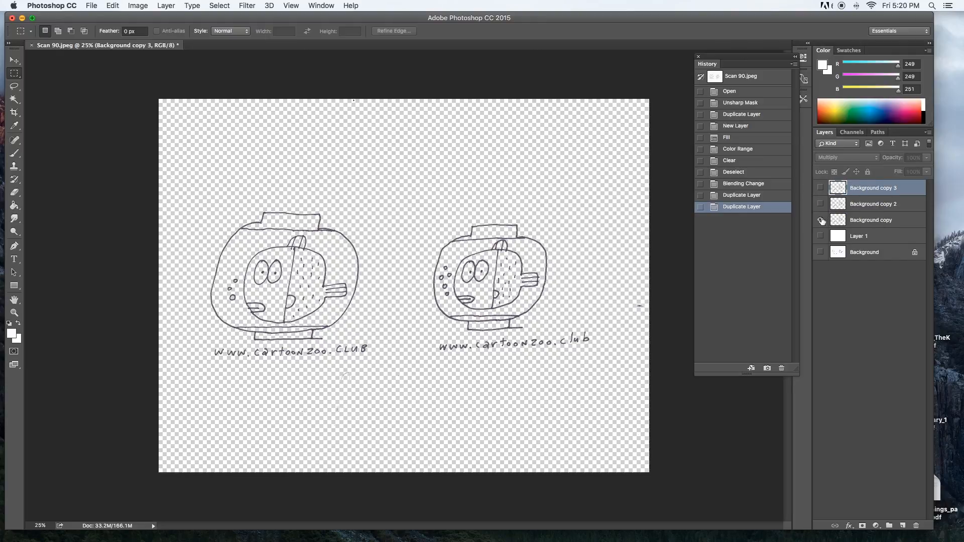
left_click(820, 204)
left_click(821, 189)
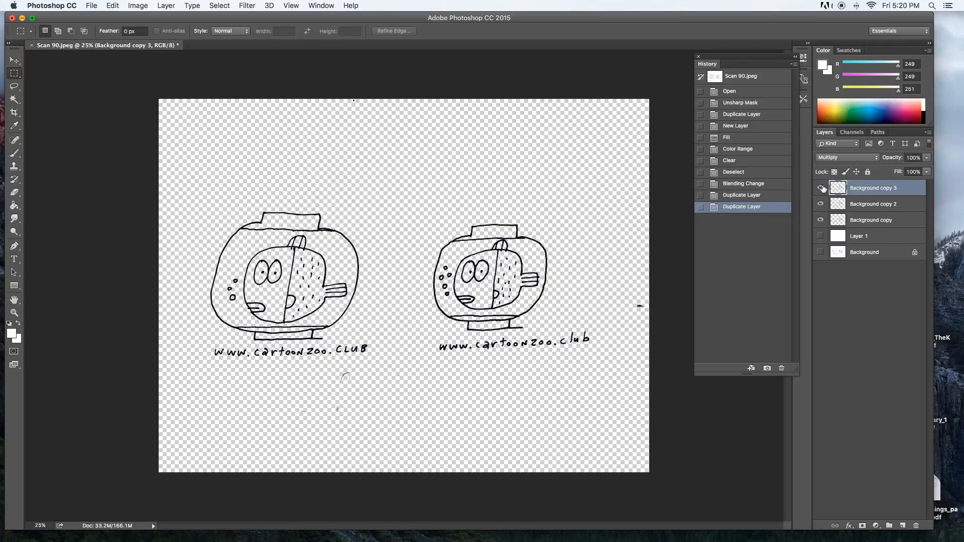
left_click(821, 236)
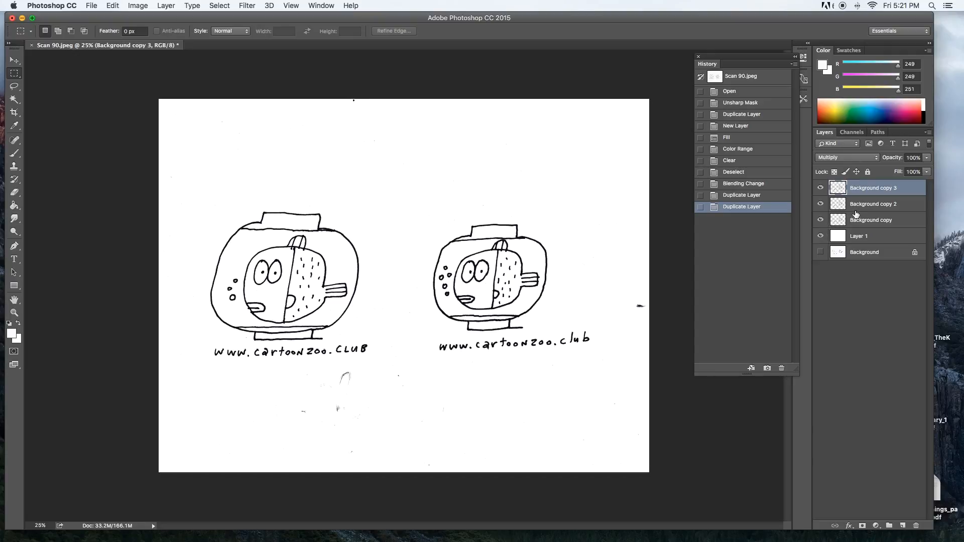
Merge both duplicate line art layers down into Background copy, and toggle the merged layer's visibility to check it
left_click(863, 188)
key("super+e")
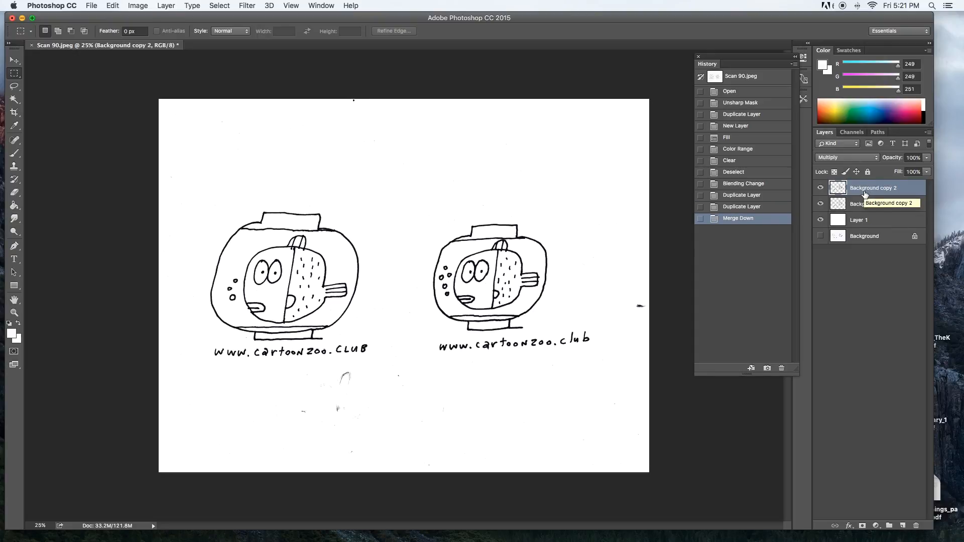
key("super+e")
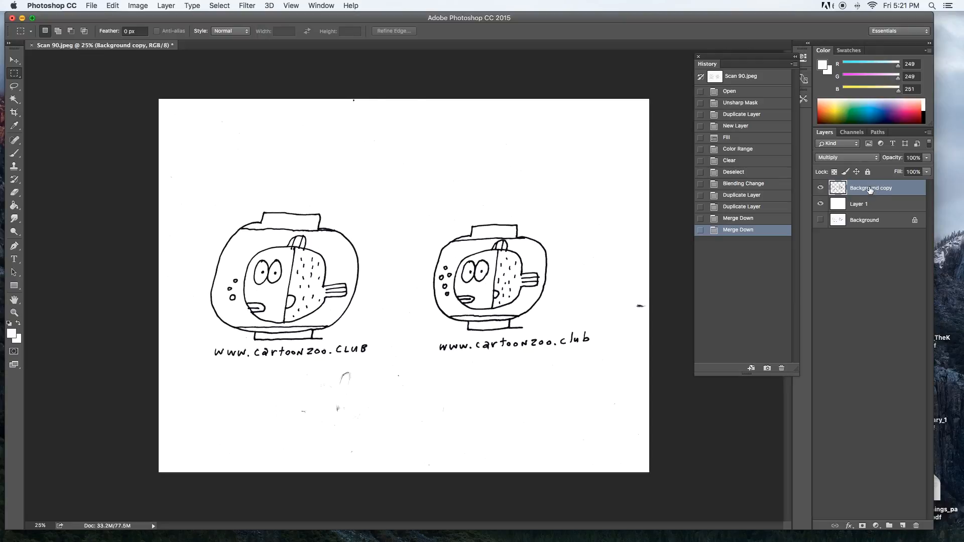
left_click(820, 189)
left_click(820, 188)
Lasso around both fishbowls and their captions, invert the selection, delete the stray marks outside, deselect, and check the layer by toggling its visibility
left_click(15, 87)
mouse_move(256, 196)
left_mouse_down()
mouse_move(506, 204)
mouse_move(557, 226)
mouse_move(561, 272)
mouse_move(602, 345)
mouse_move(588, 364)
mouse_move(436, 368)
mouse_move(412, 331)
mouse_move(383, 333)
mouse_move(376, 355)
mouse_move(357, 364)
mouse_move(205, 372)
mouse_move(197, 300)
mouse_move(207, 219)
mouse_move(254, 196)
left_mouse_up()
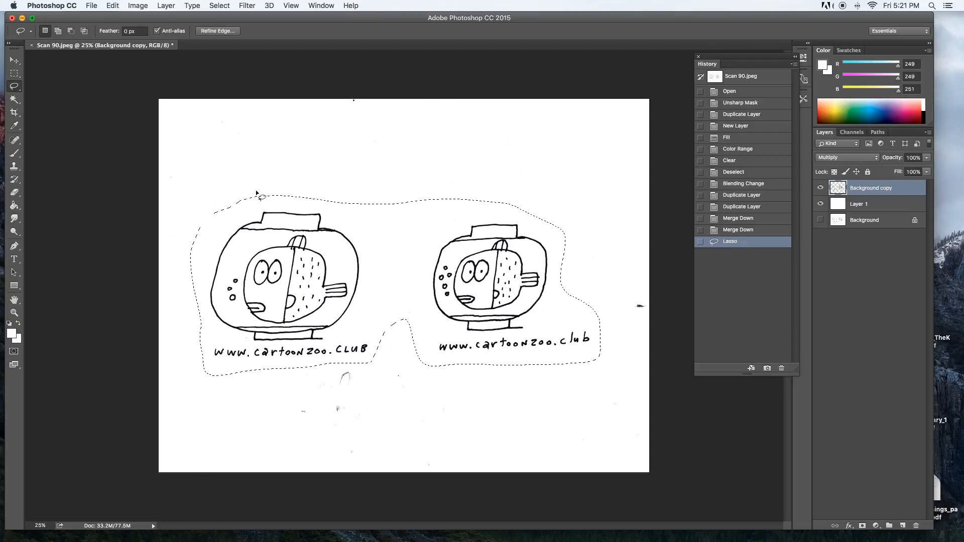
left_click(219, 6)
left_click(227, 46)
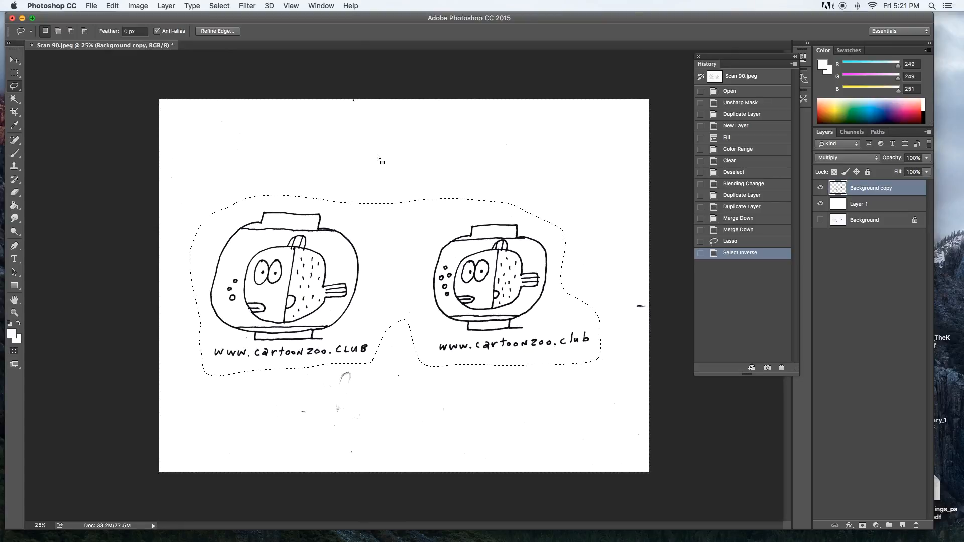
key("Delete")
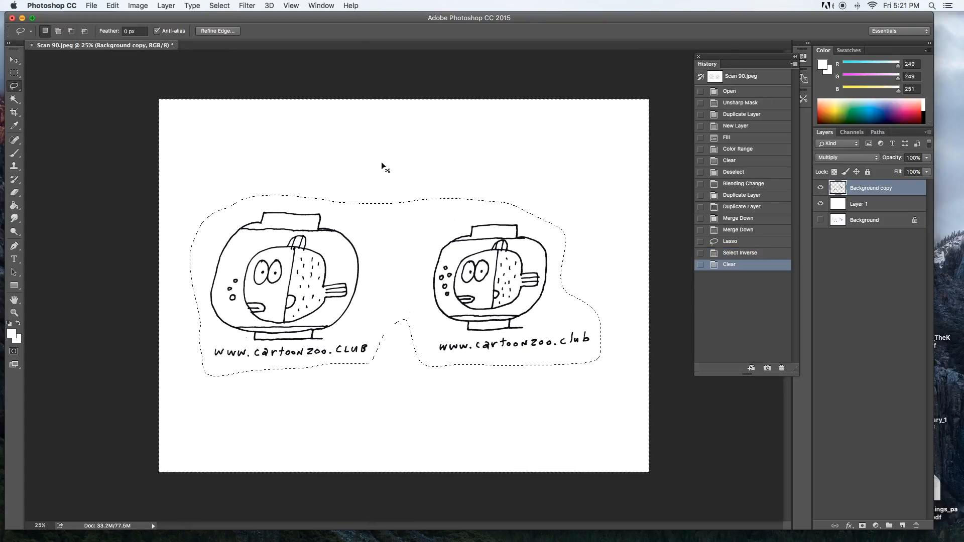
key("super+d")
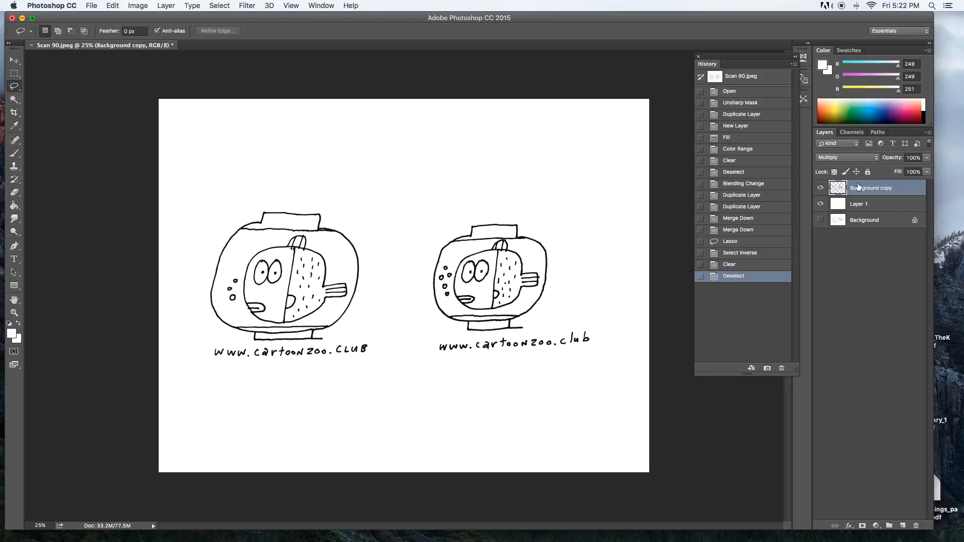
left_click(821, 188)
left_click(821, 188)
left_click(821, 188)
left_click(820, 188)
Erase the stray specks on the fish's face and inside, below and above the larger fishbowl
left_click(14, 312)
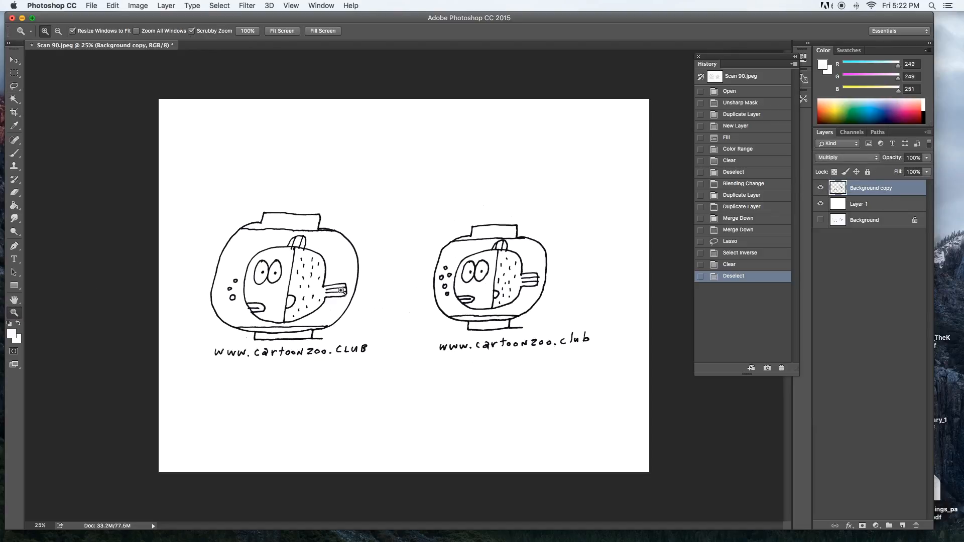
left_click(325, 281)
left_click(294, 268)
left_click(314, 268)
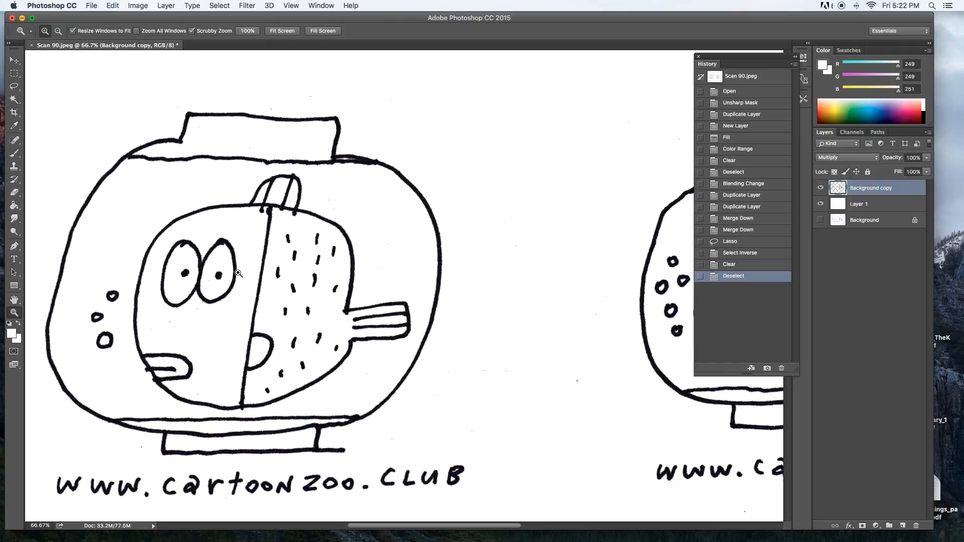
left_click(14, 192)
left_click_drag(172, 322, 194, 312)
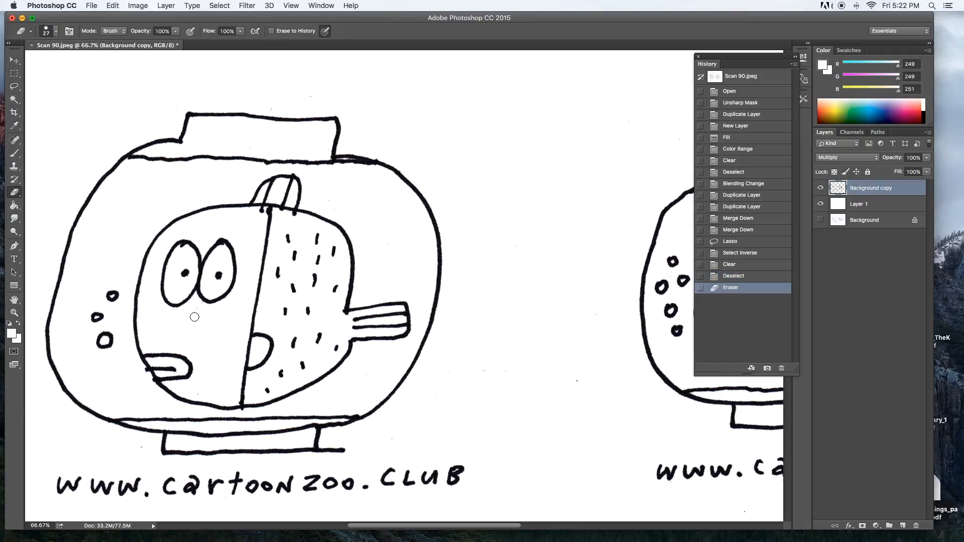
left_click(196, 312)
left_click(89, 311)
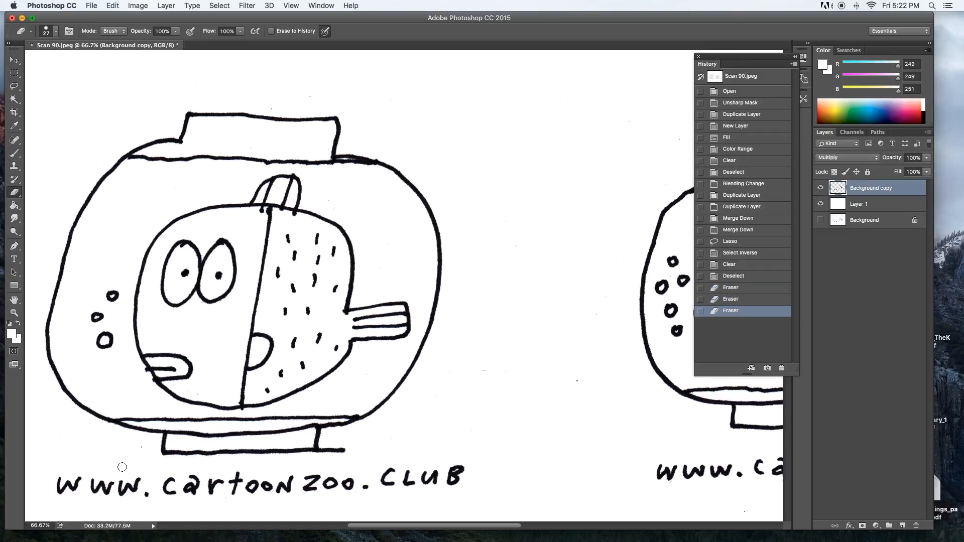
left_click(143, 446)
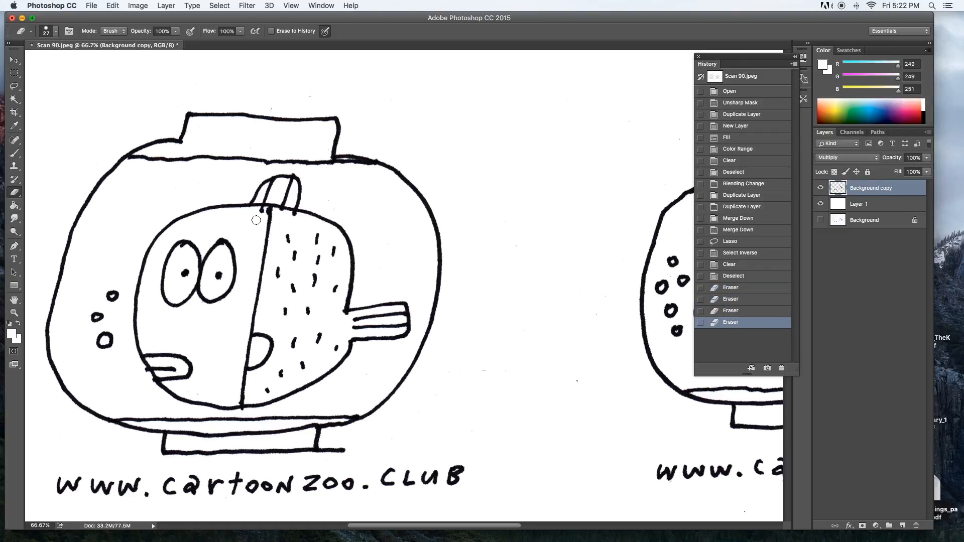
left_click(271, 107)
left_click(311, 94)
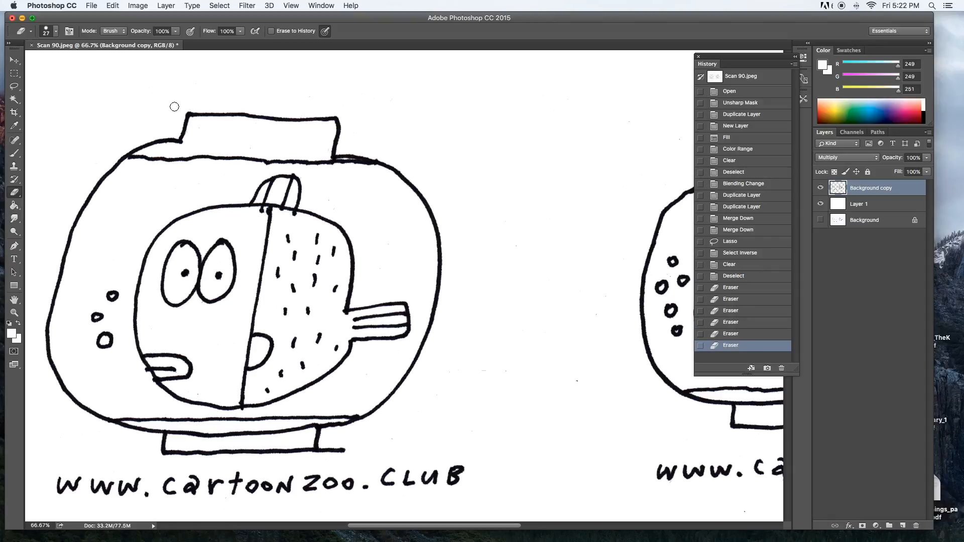
Reduce the eraser size to 19 and clean up the larger fish's outline at its top fin, underside, eye and tail
left_click(48, 32)
left_click_drag(71, 64, 67, 61)
left_click_drag(294, 218, 262, 209)
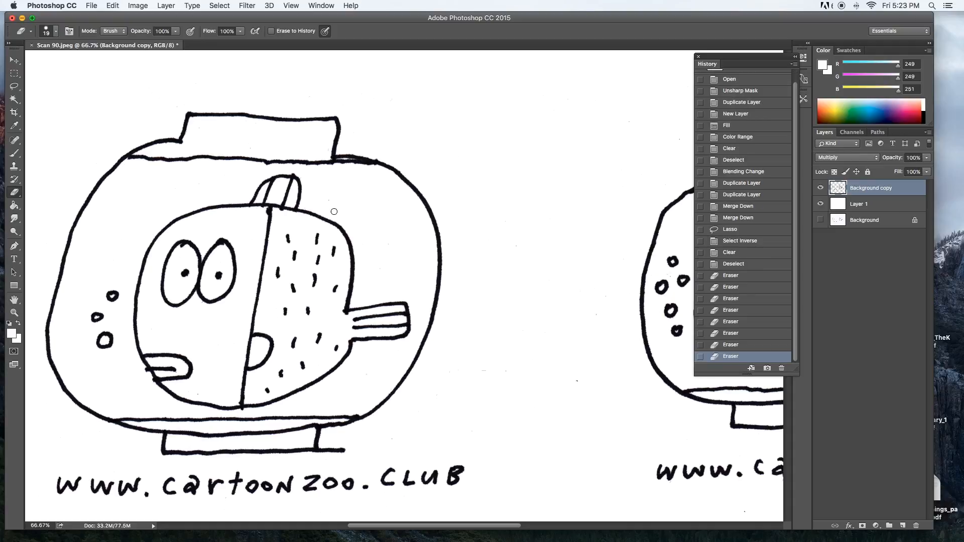
left_click(243, 413)
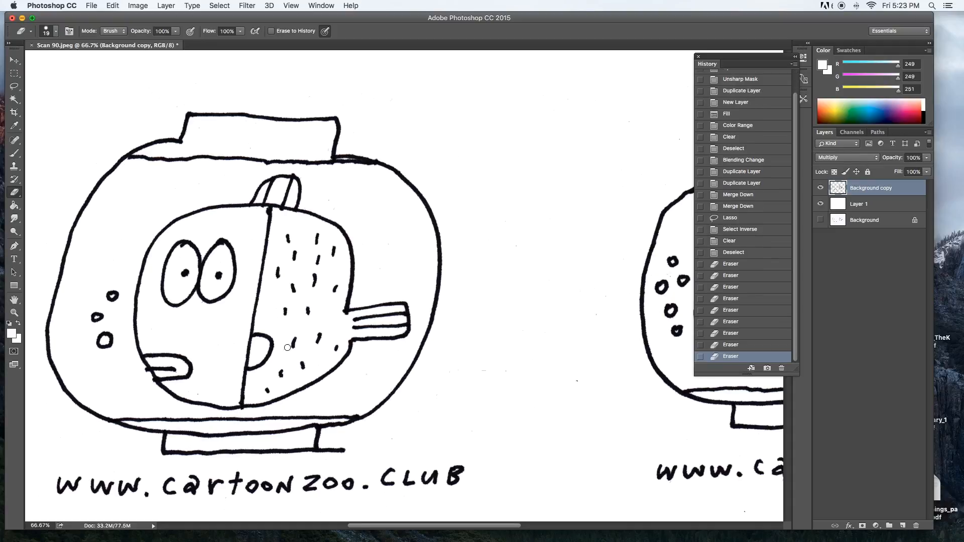
left_click(181, 247)
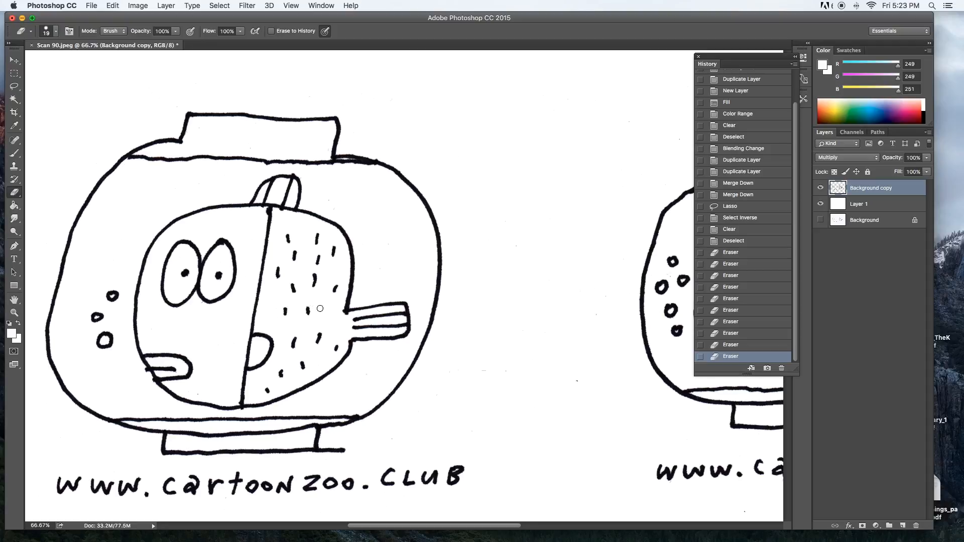
left_click(341, 312)
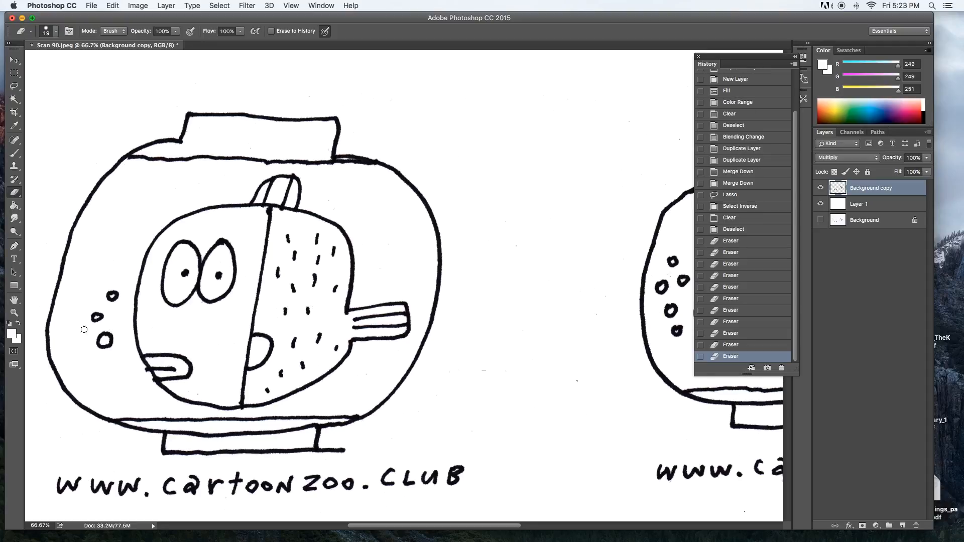
Erase the stray specks around the smaller fishbowl and clean up the marks at its fish's eyes
left_click(15, 311)
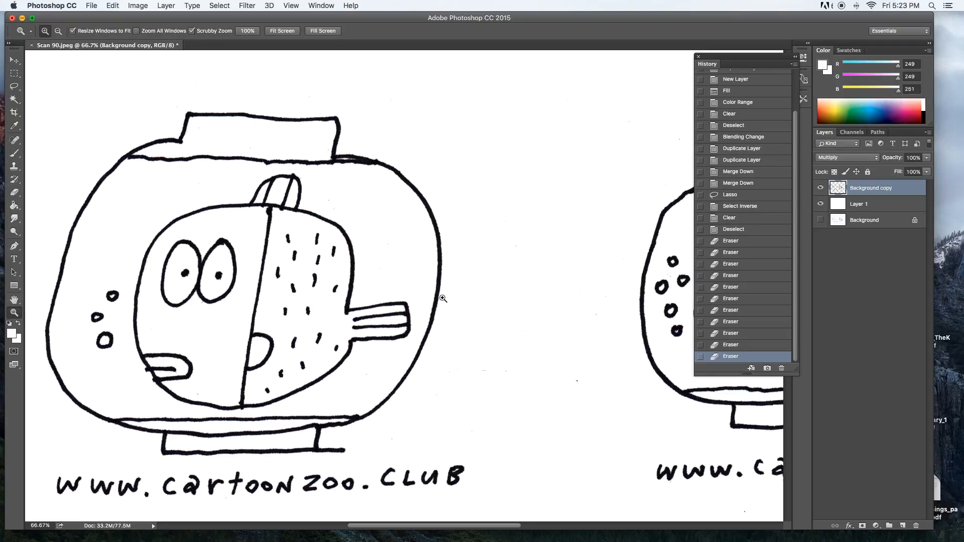
left_click(443, 298, "alt")
left_click(483, 301, "alt")
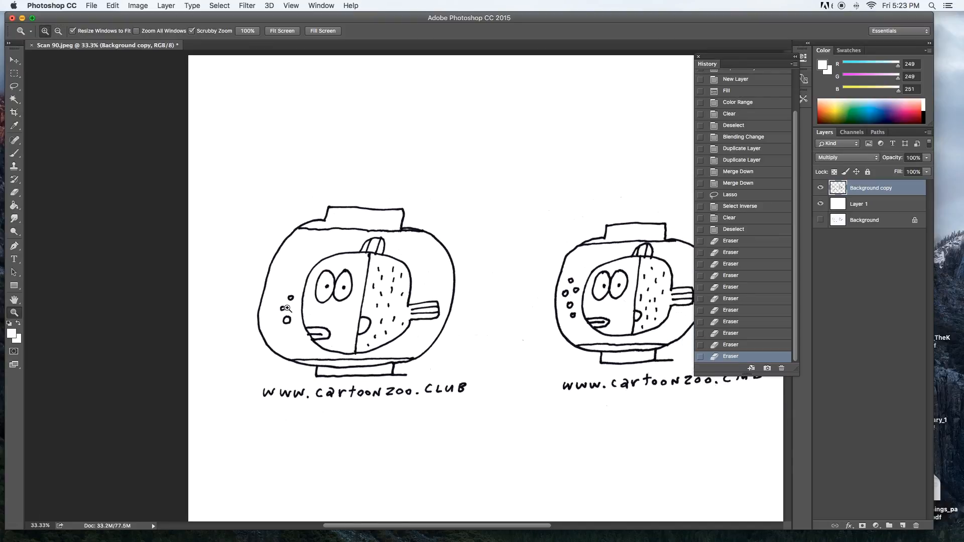
left_click(601, 307)
left_click(600, 308)
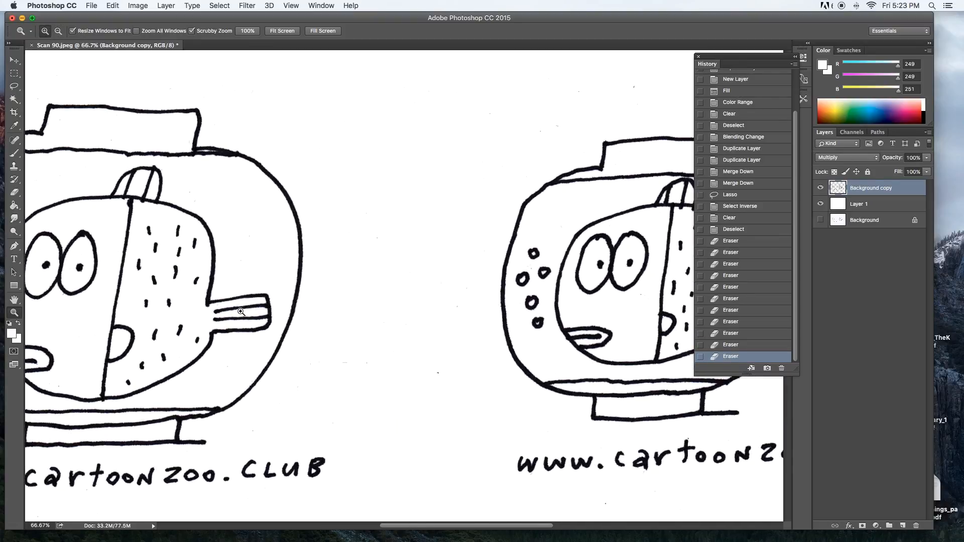
left_click(14, 300)
left_click_drag(496, 305, 236, 299)
left_click(14, 193)
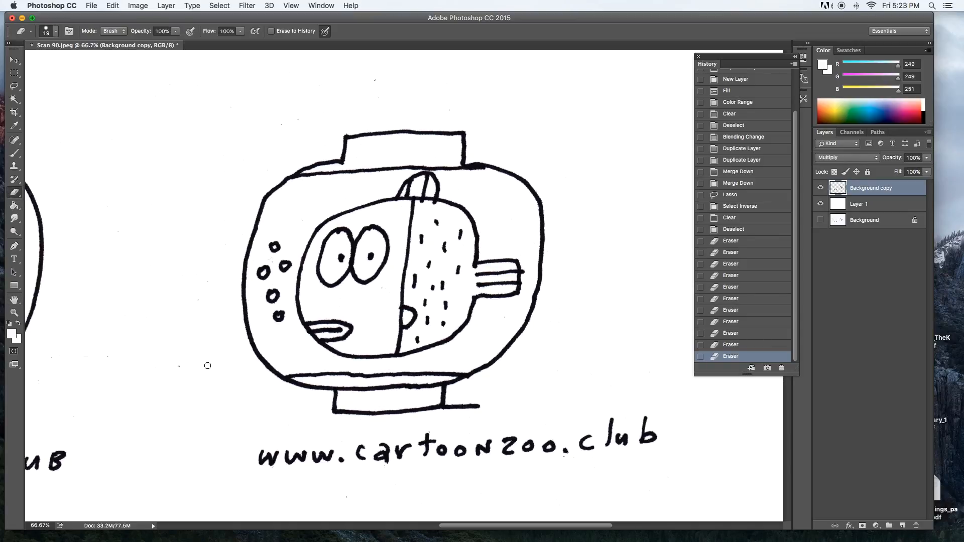
left_click(179, 367)
left_click(346, 498)
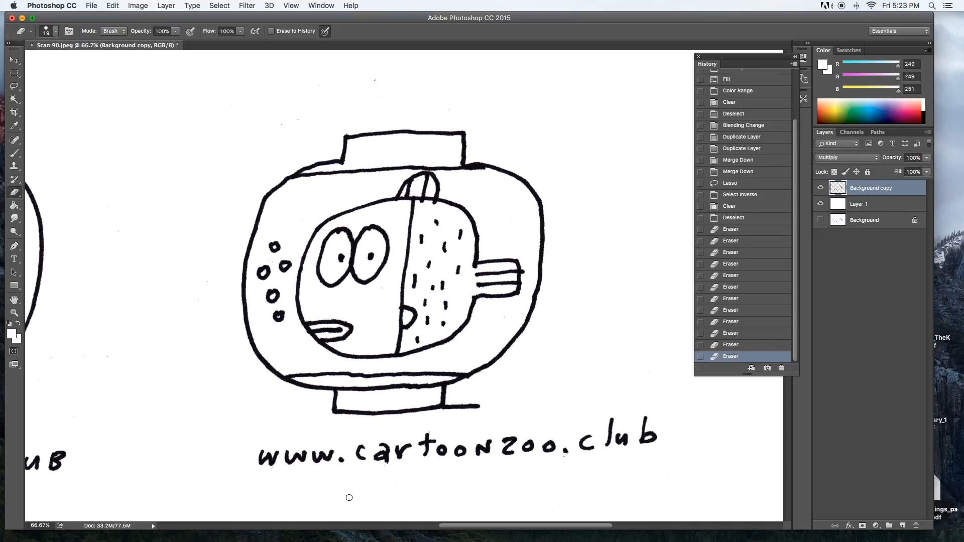
left_click(379, 284)
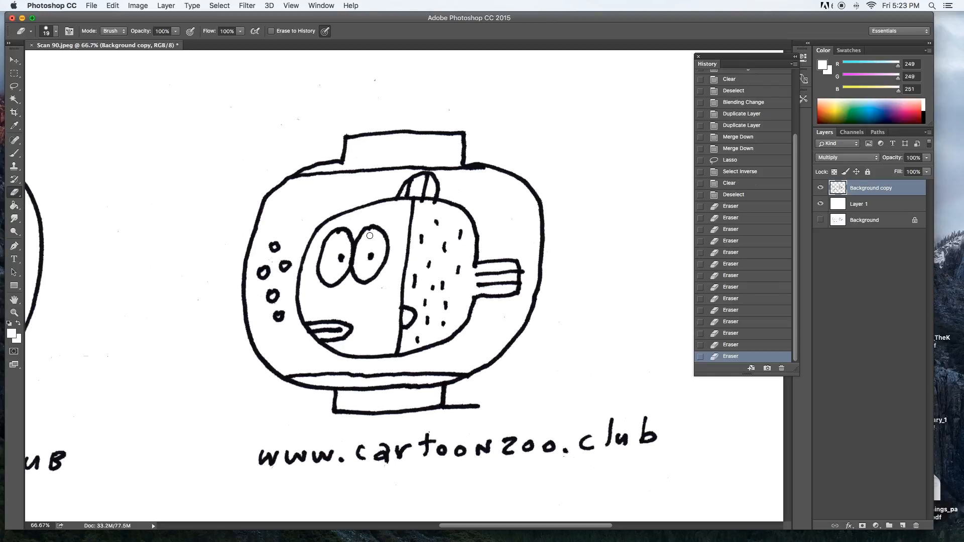
left_click(348, 234)
left_click(338, 235)
left_click(376, 80)
left_click(328, 83)
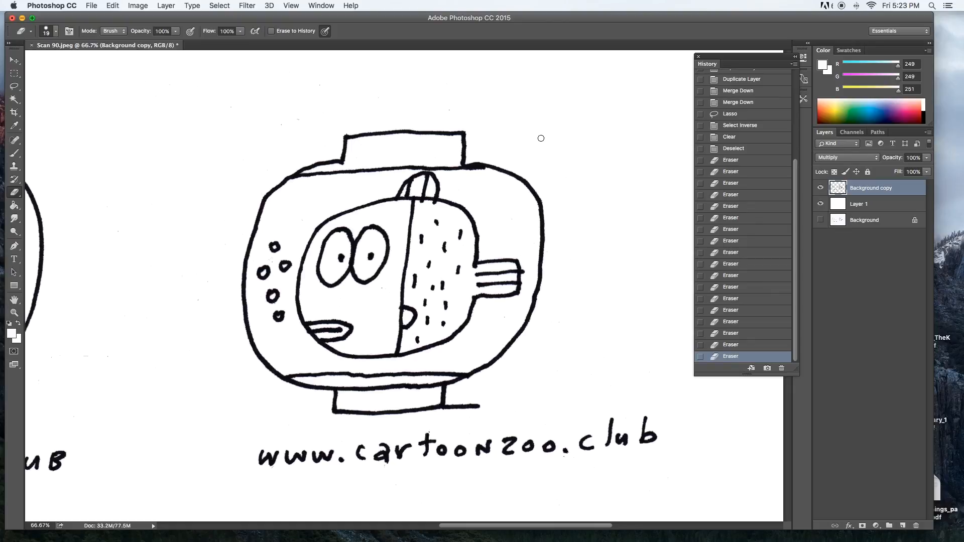
View the whole drawing, hide Layer 1 to inspect the cleaned line art on transparency, and show it again
left_click(14, 313)
left_click(323, 329, "alt")
left_click(332, 329, "alt")
left_click(332, 330, "alt")
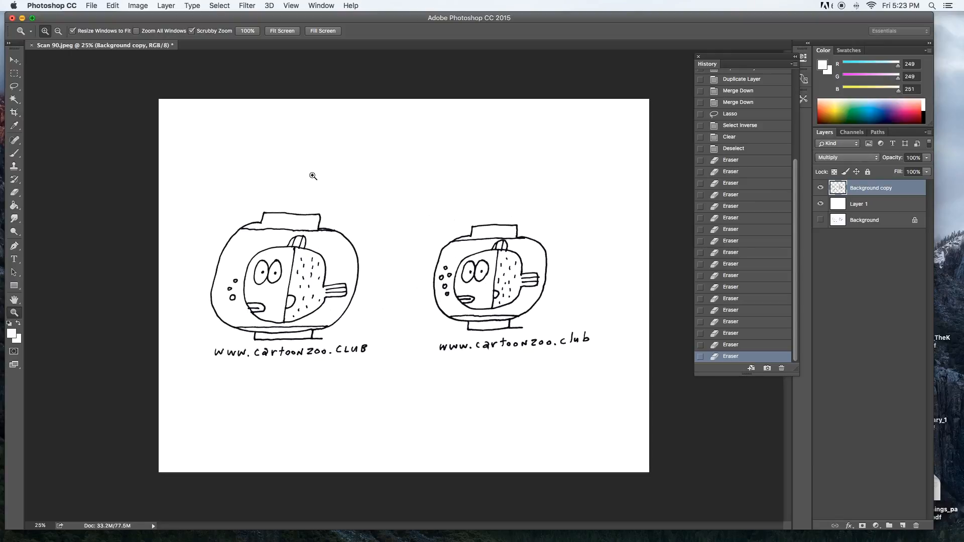
left_click(821, 205)
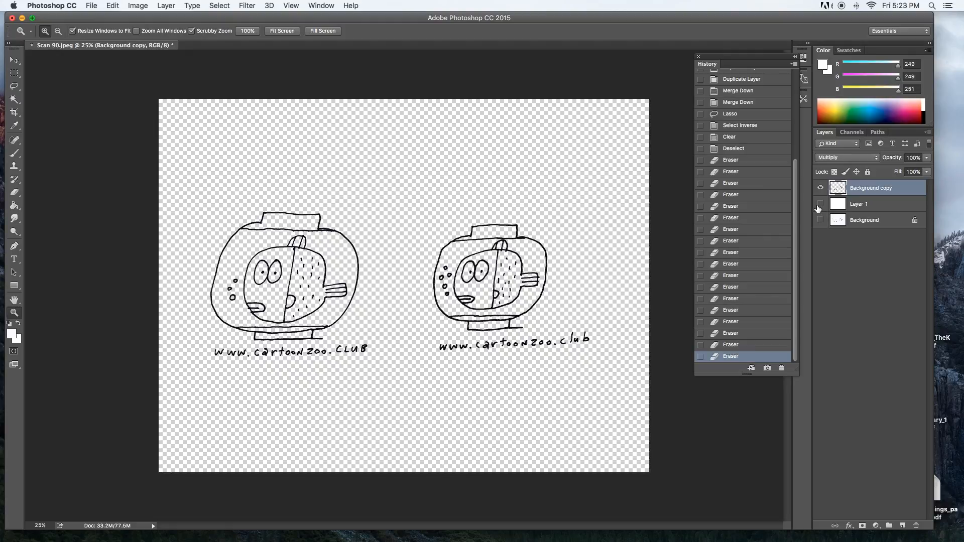
left_click(820, 204)
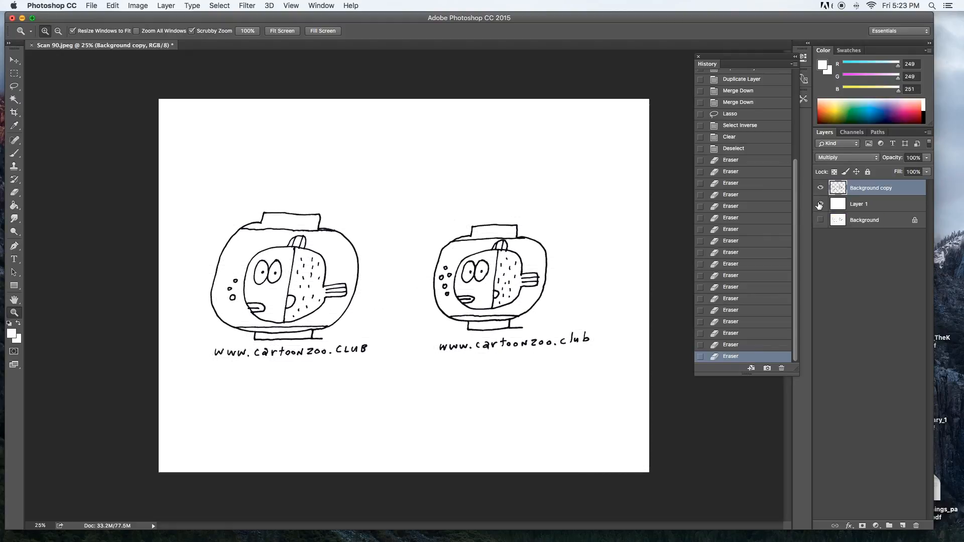